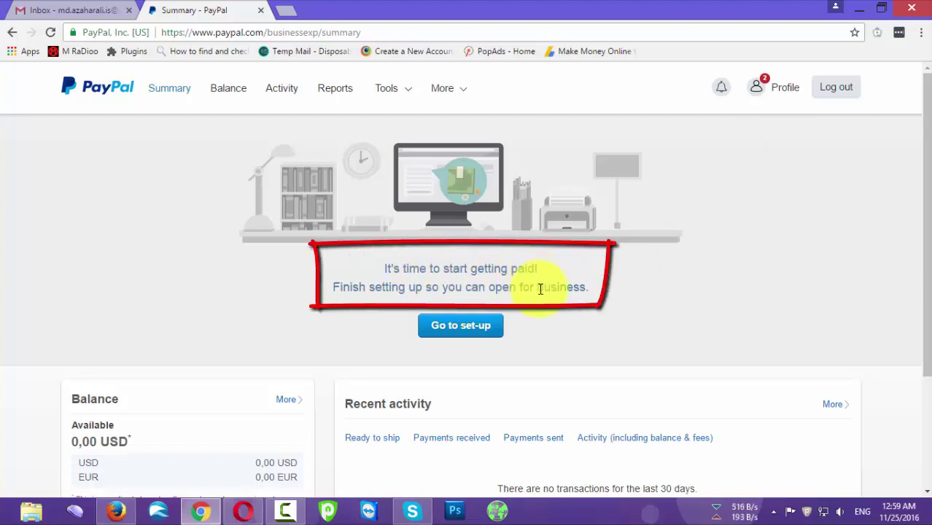
# - Open the business account set-up from the PayPal summary page
pyautogui.scroll(-2, 548, 292)
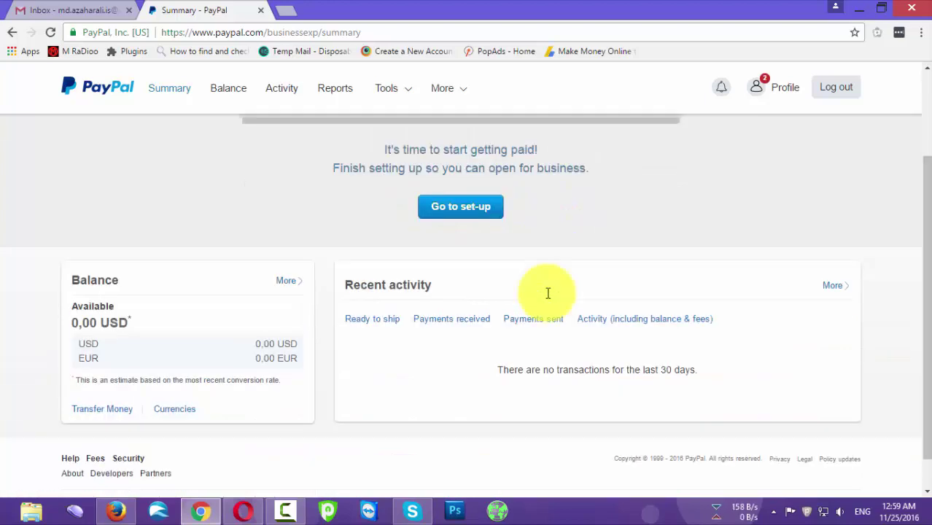
pyautogui.scroll(2, 548, 298)
pyautogui.click(462, 326)
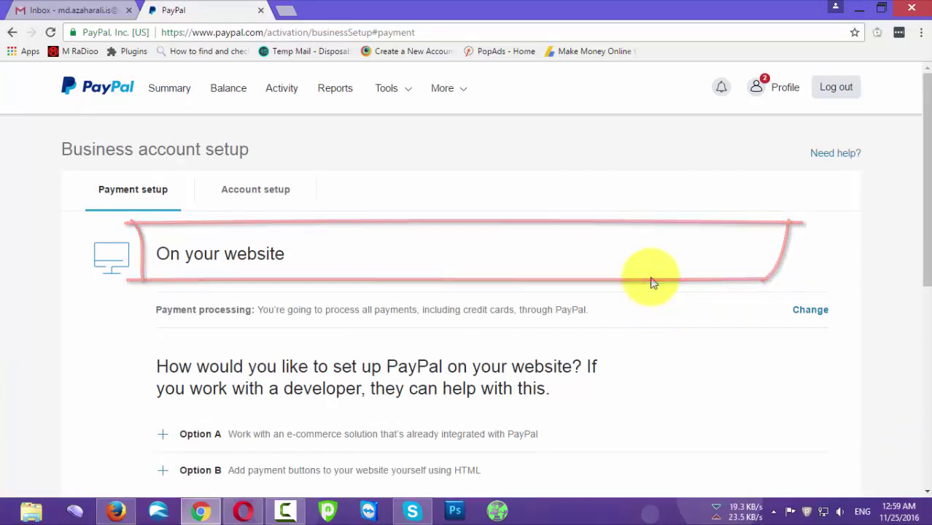
# - Expand Option B for adding payment buttons with HTML on the website and start creating payment buttons
pyautogui.scroll(-4, 649, 267)
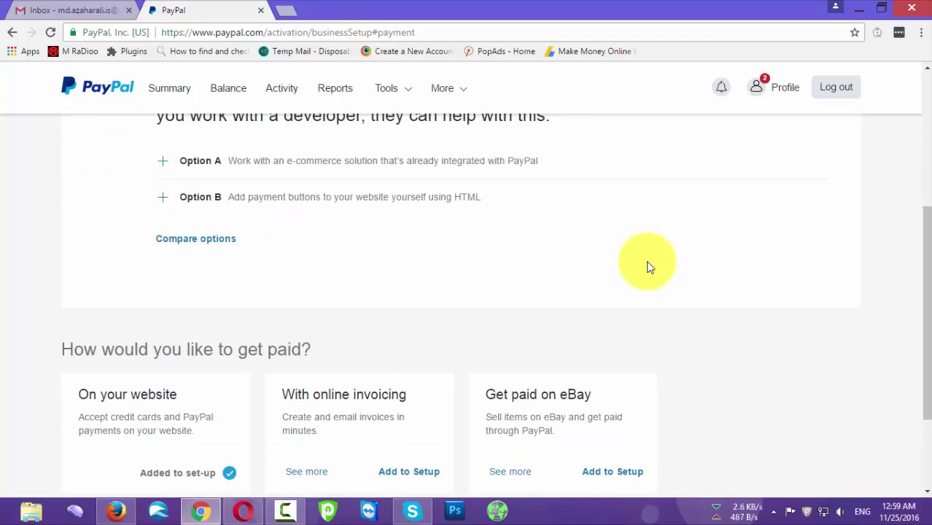
pyautogui.scroll(2, 648, 265)
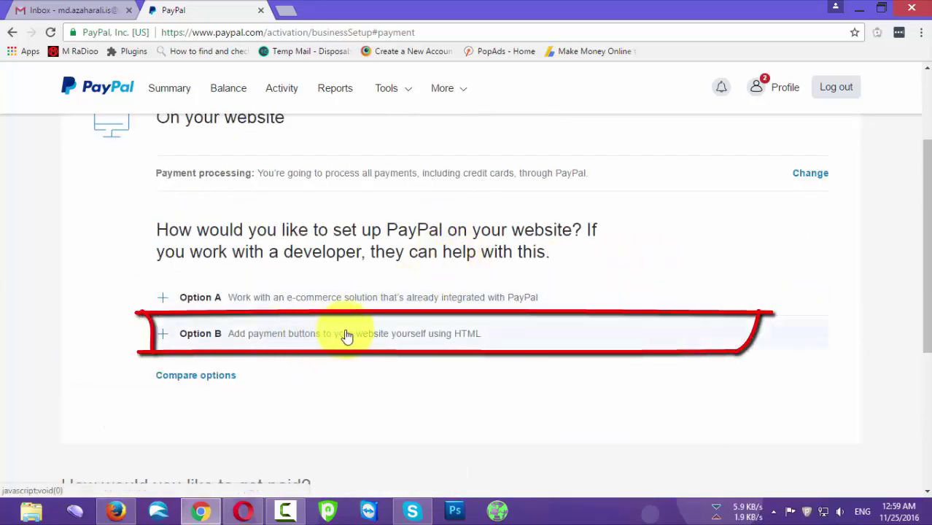
pyautogui.click(422, 335)
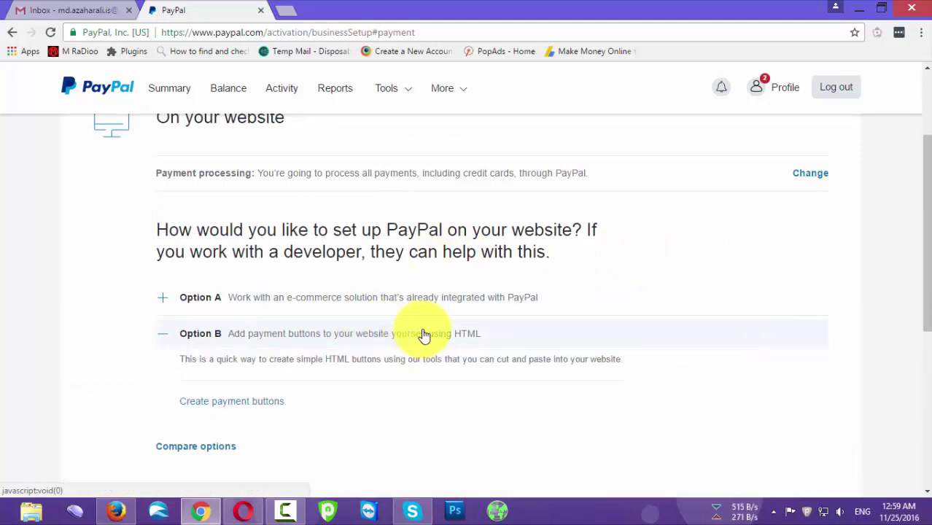
pyautogui.scroll(-1, 420, 332)
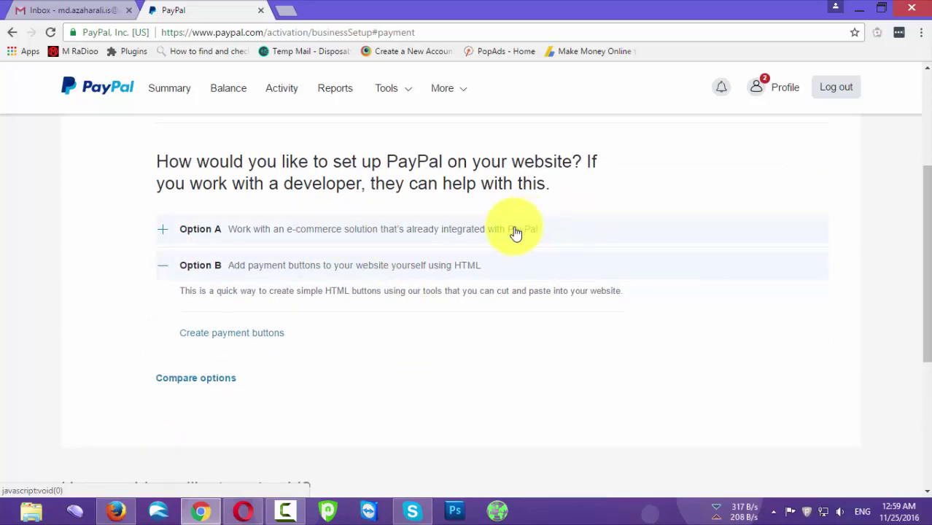
pyautogui.click(239, 337)
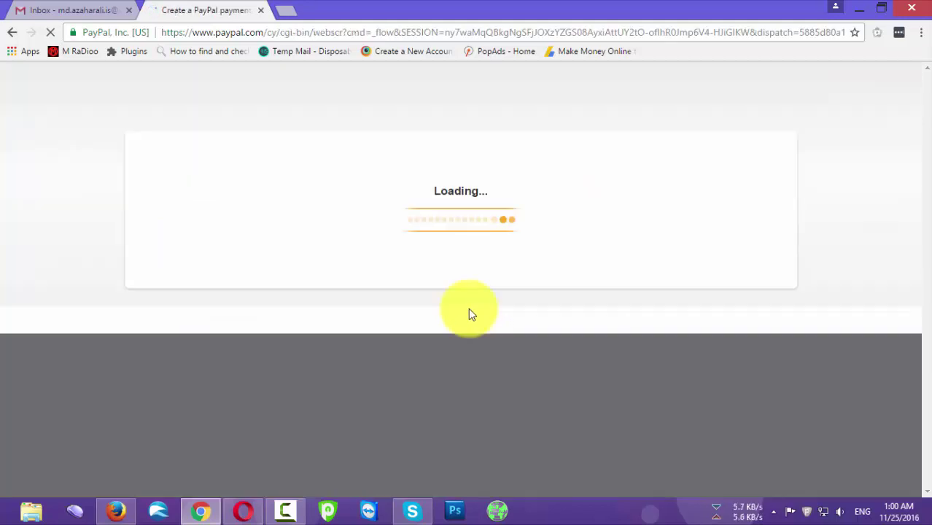
# - Set the payment button type to Donations
pyautogui.scroll(-3, 469, 308)
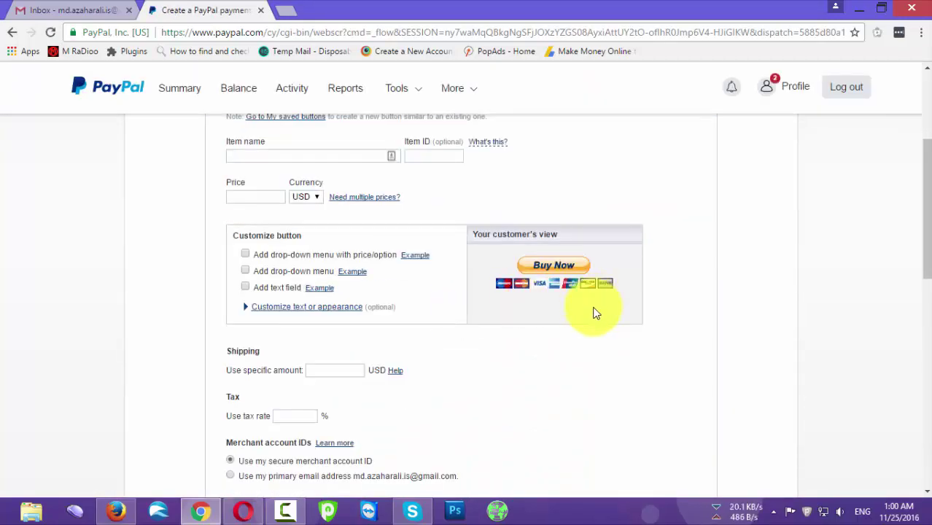
pyautogui.scroll(3, 555, 313)
pyautogui.click(262, 305)
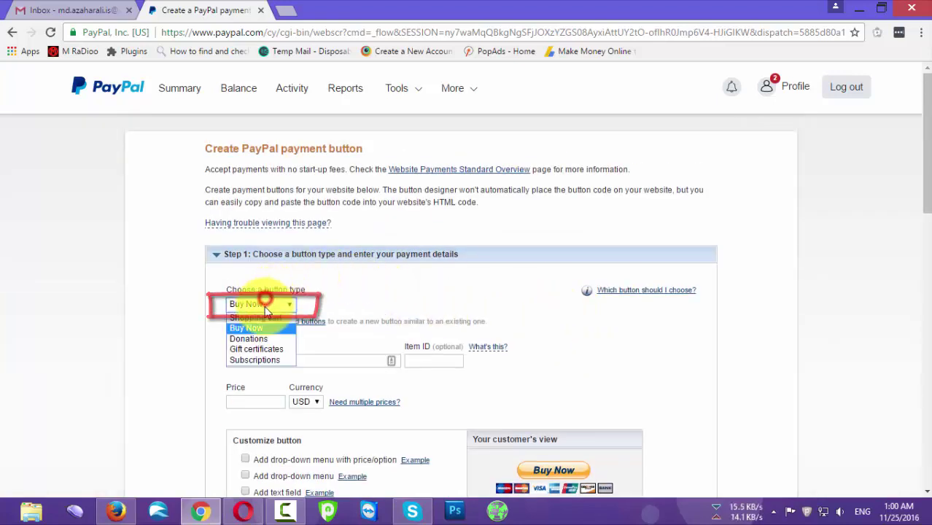
pyautogui.click(260, 339)
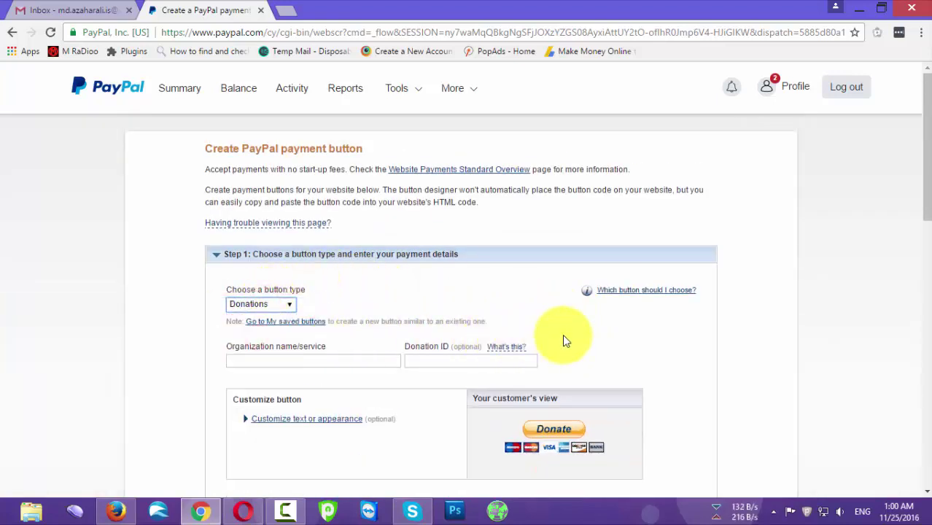
# - Check the optional text and appearance settings, then create the donation button with the default options
pyautogui.scroll(-2, 563, 334)
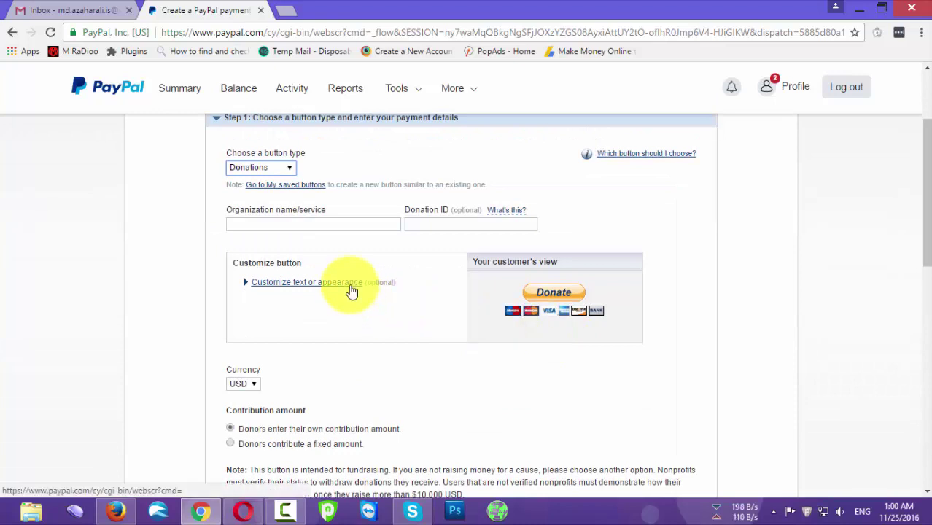
pyautogui.click(350, 288)
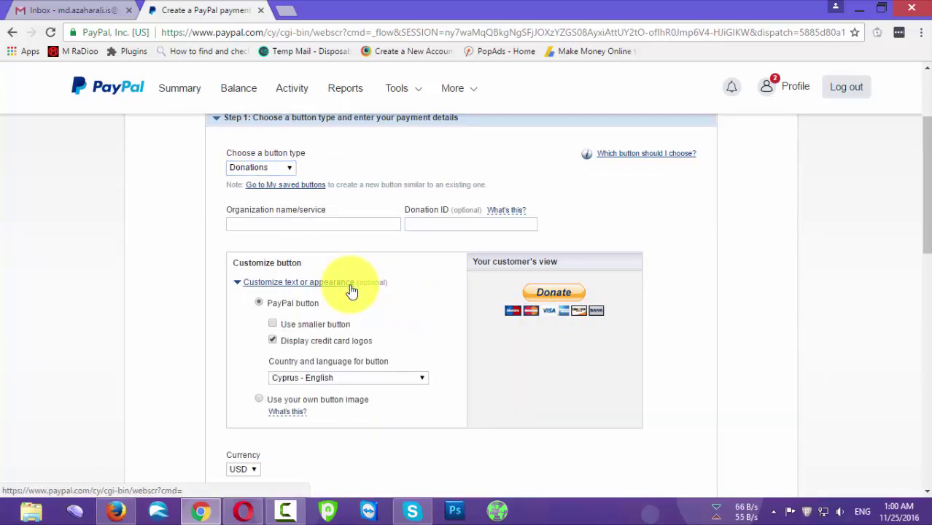
pyautogui.click(350, 288)
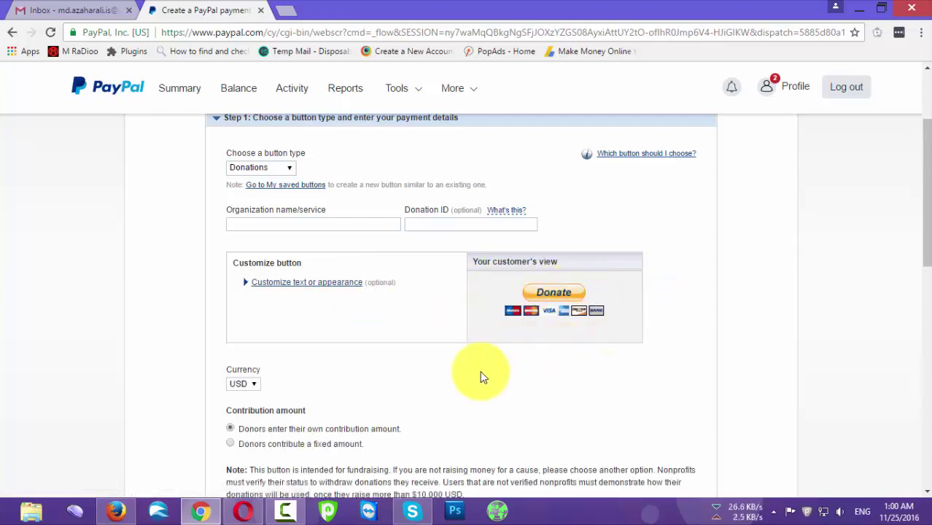
pyautogui.scroll(-3, 462, 370)
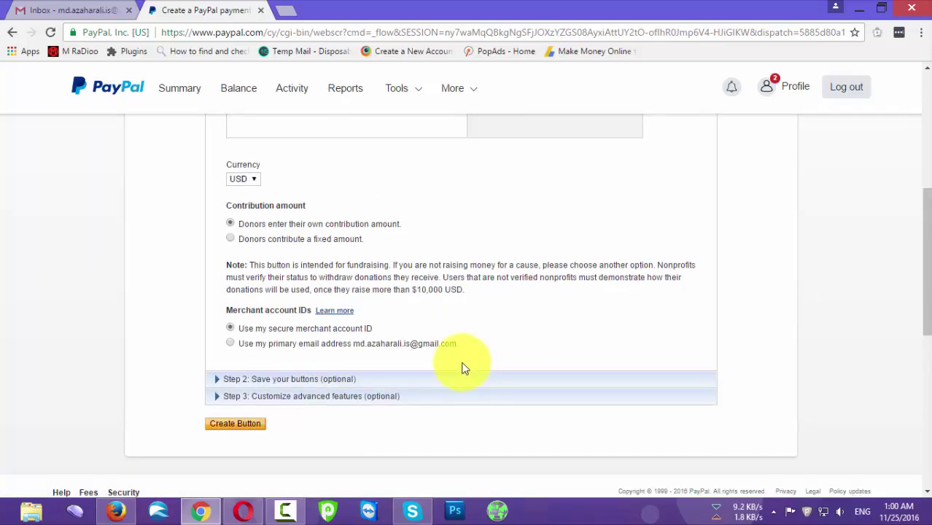
pyautogui.click(235, 424)
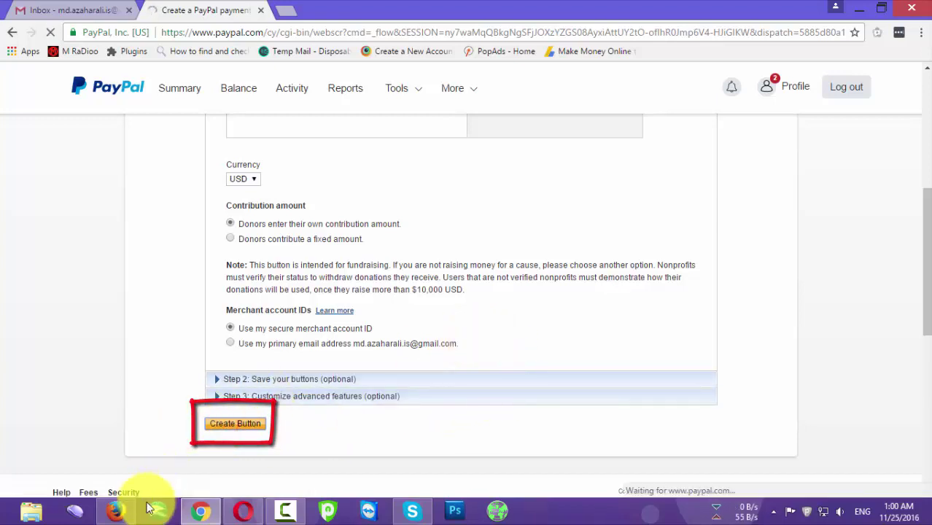
# - Switch to the Blogger layout in Firefox and remove the existing Paypal gadget from the tably-2 section
pyautogui.click(119, 508)
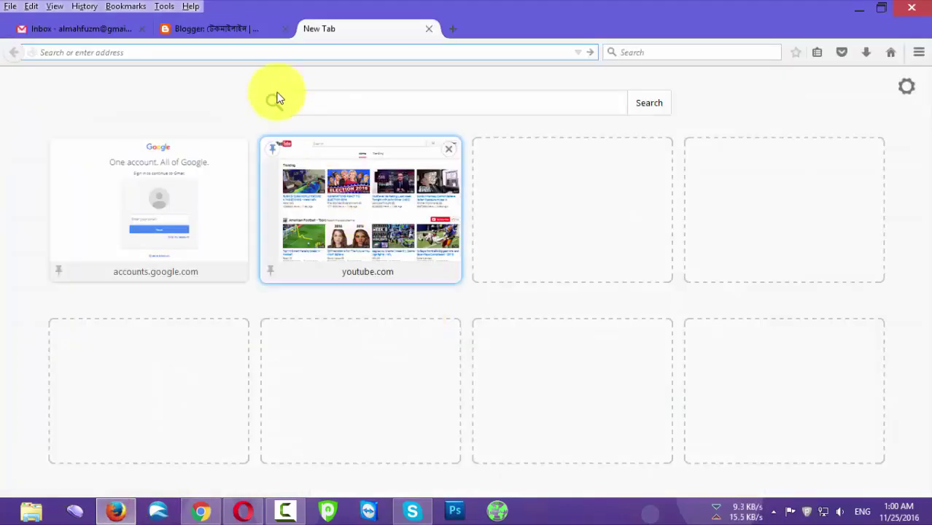
pyautogui.click(237, 28)
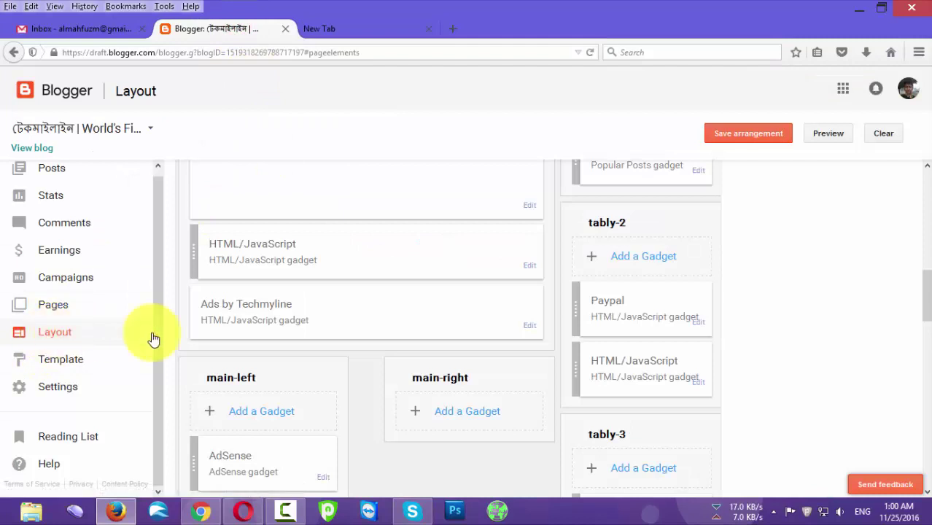
pyautogui.click(698, 323)
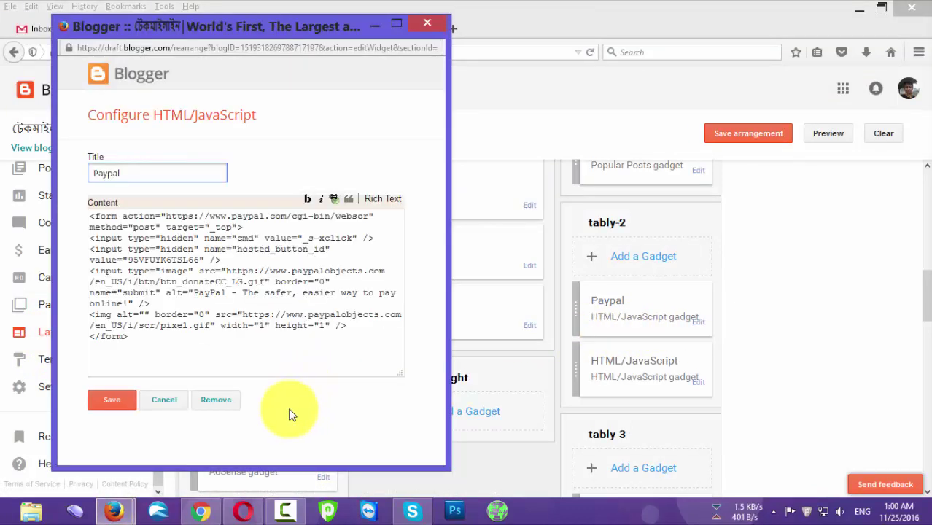
pyautogui.click(226, 399)
pyautogui.click(280, 237)
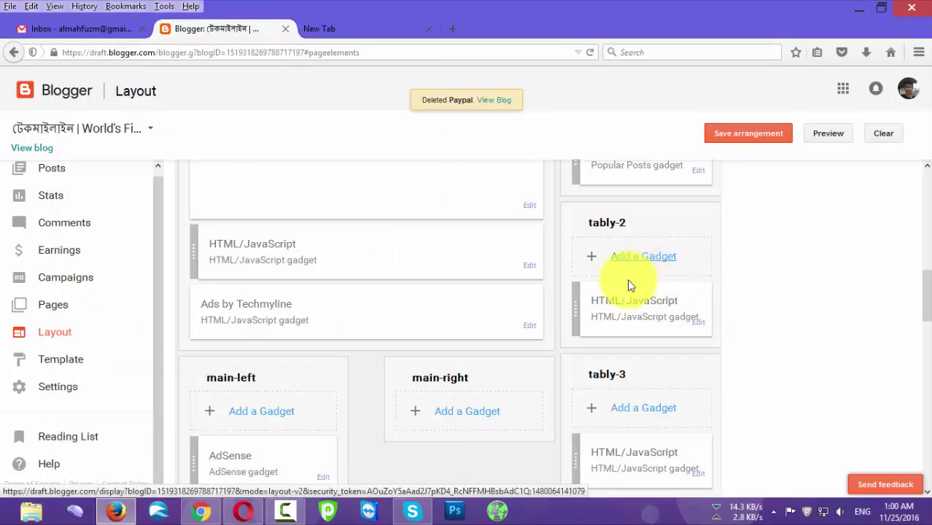
# - Return to PayPal in Chrome and copy the complete website HTML code generated for the Donate button
pyautogui.click(201, 511)
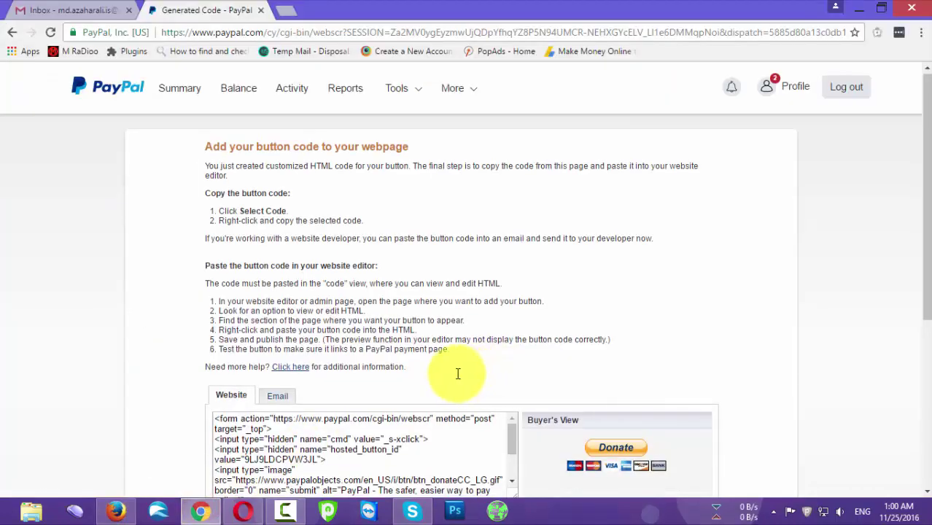
pyautogui.scroll(-3, 458, 370)
pyautogui.click(281, 264)
pyautogui.rightClick(256, 252)
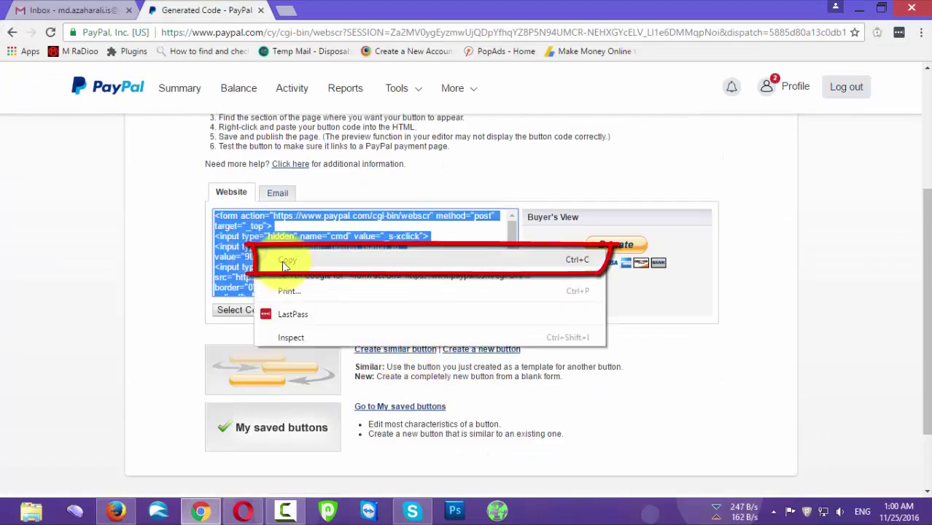
pyautogui.click(264, 260)
# - Switch back to Blogger in Firefox and start adding an HTML/JavaScript gadget to the tably-2 section
pyautogui.click(117, 514)
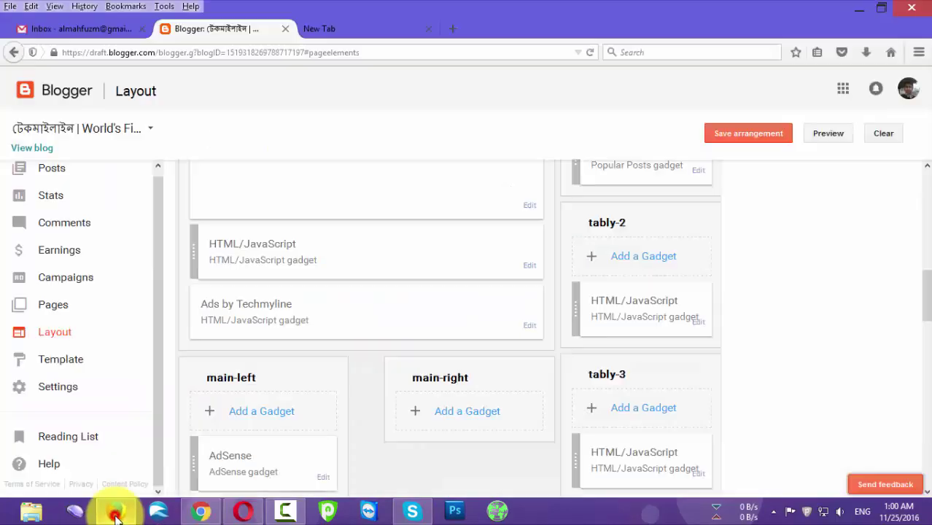
pyautogui.click(642, 258)
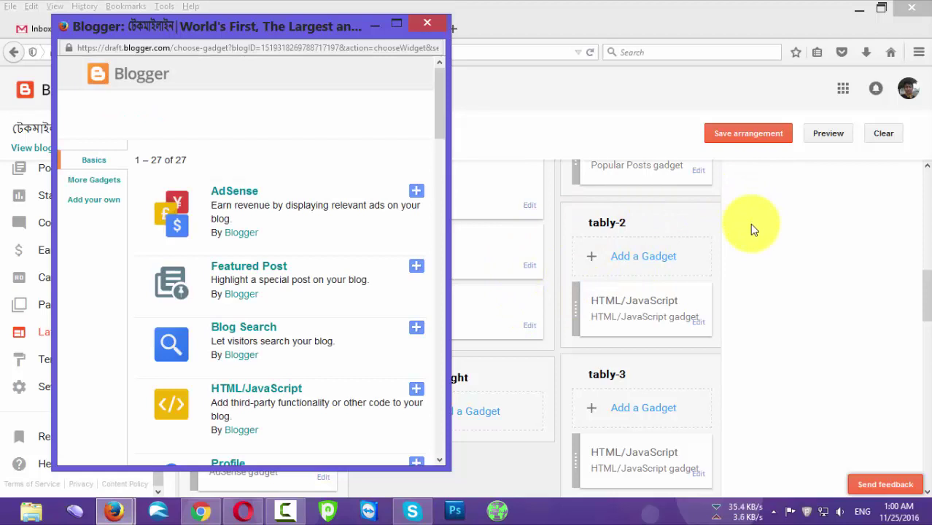
pyautogui.click(415, 394)
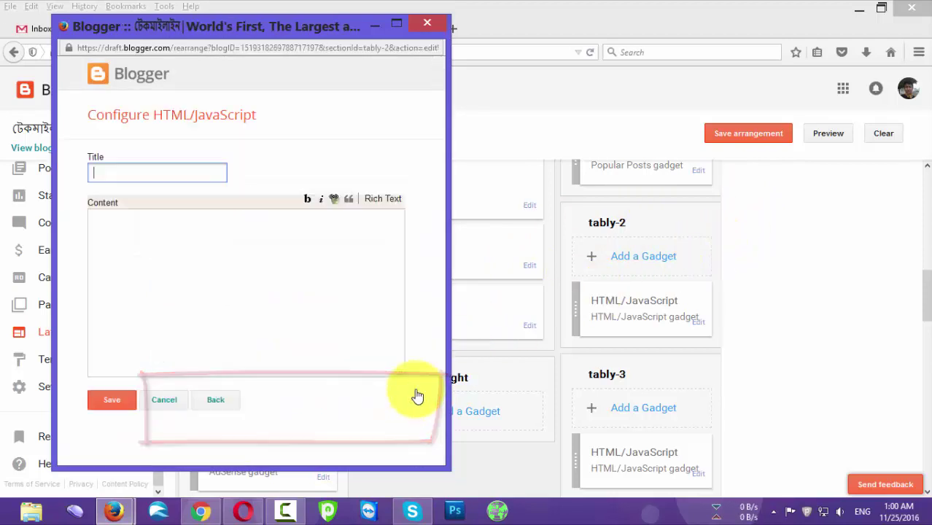
# - Paste the copied button code as the gadget's content, then save the gadget and the layout arrangement
pyautogui.click(253, 305)
pyautogui.rightClick(185, 259)
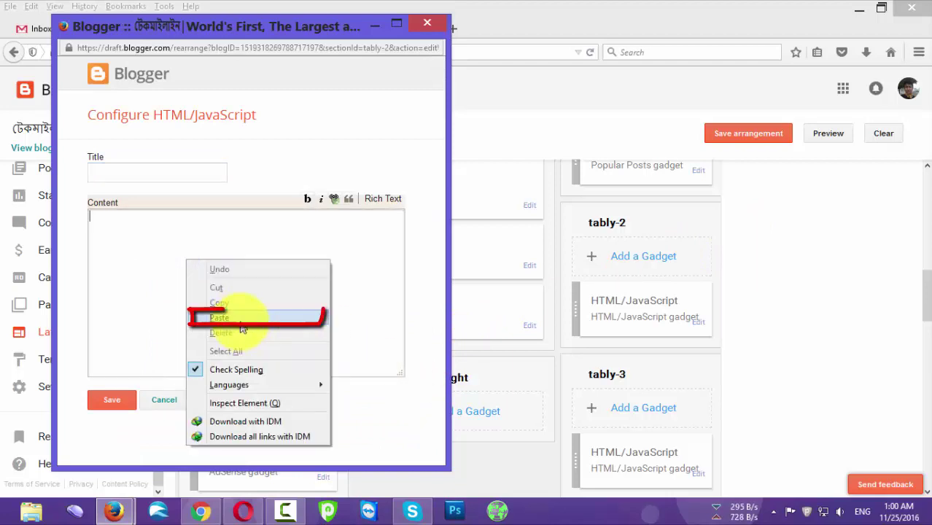
pyautogui.click(241, 329)
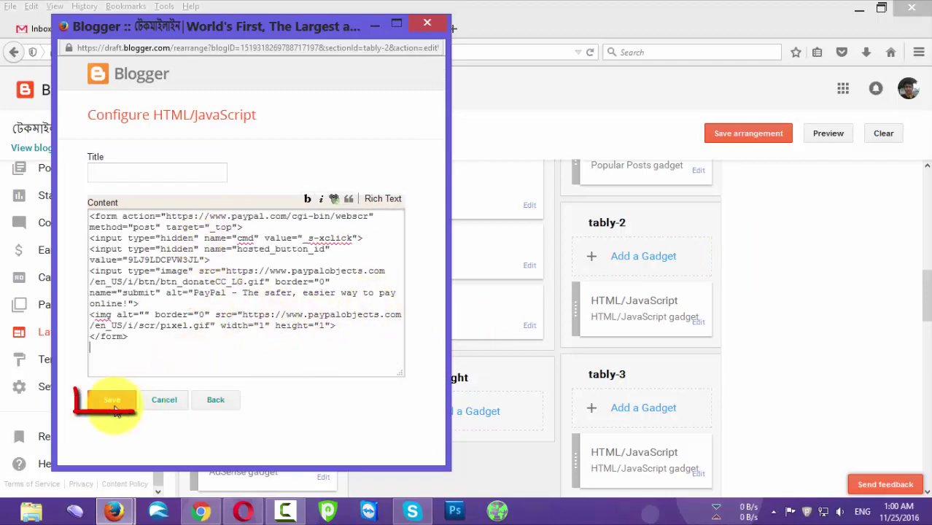
pyautogui.click(113, 404)
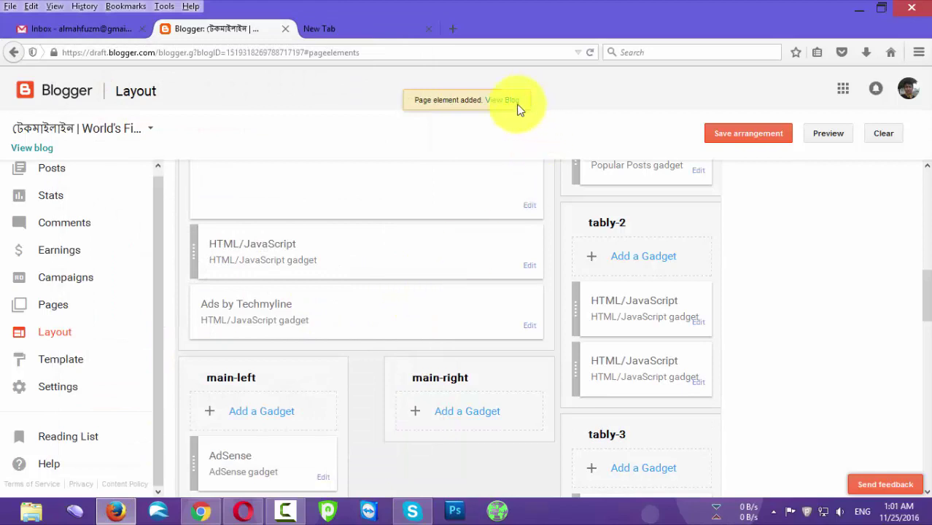
pyautogui.click(751, 135)
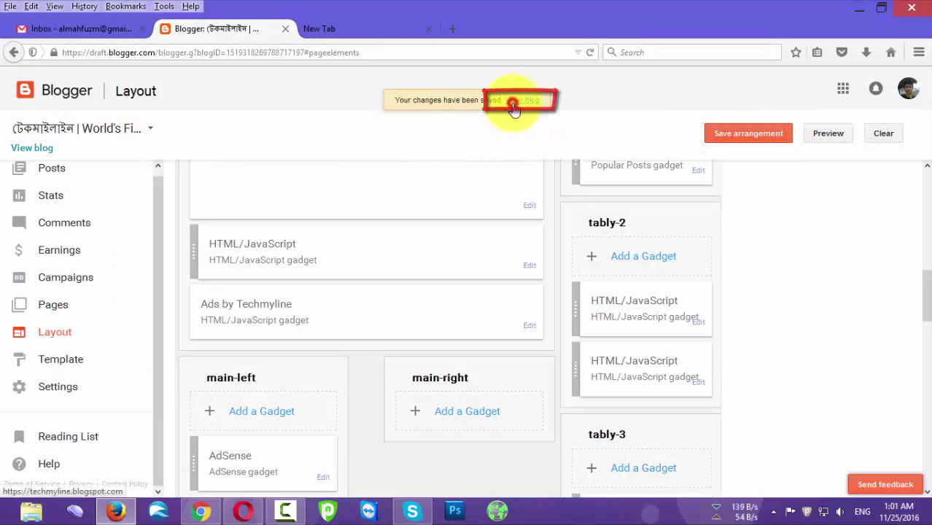
# - View the live blog and locate the Donate button below the popular posts
pyautogui.click(513, 107)
pyautogui.click(567, 24)
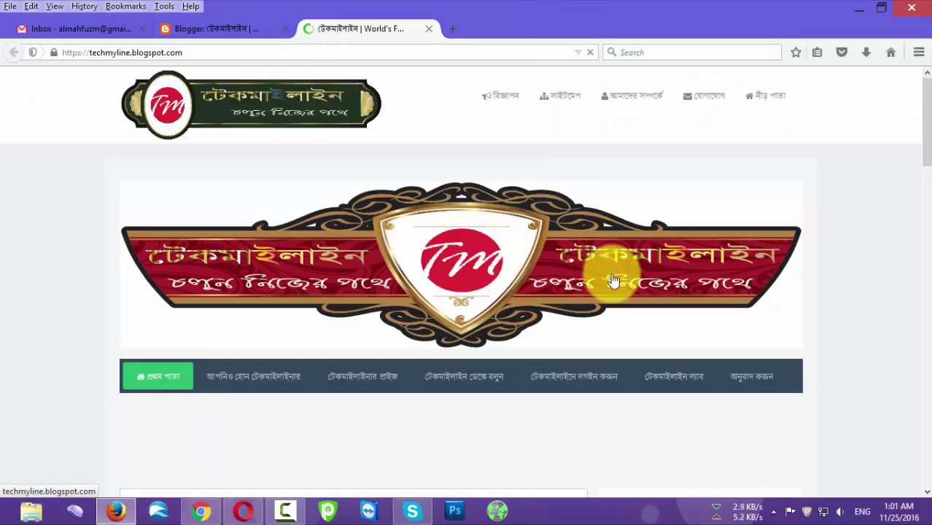
pyautogui.scroll(-3, 613, 281)
pyautogui.scroll(-10, 613, 280)
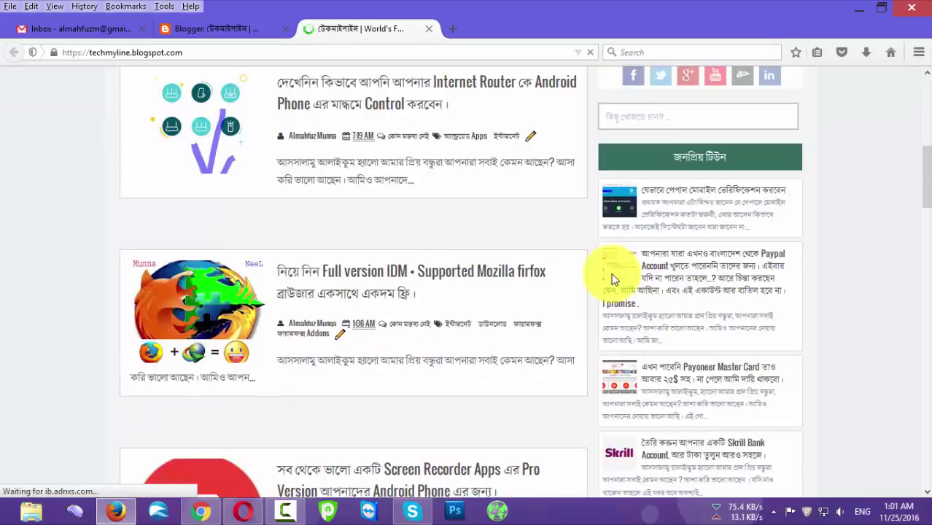
pyautogui.scroll(-5, 616, 276)
pyautogui.scroll(2, 620, 273)
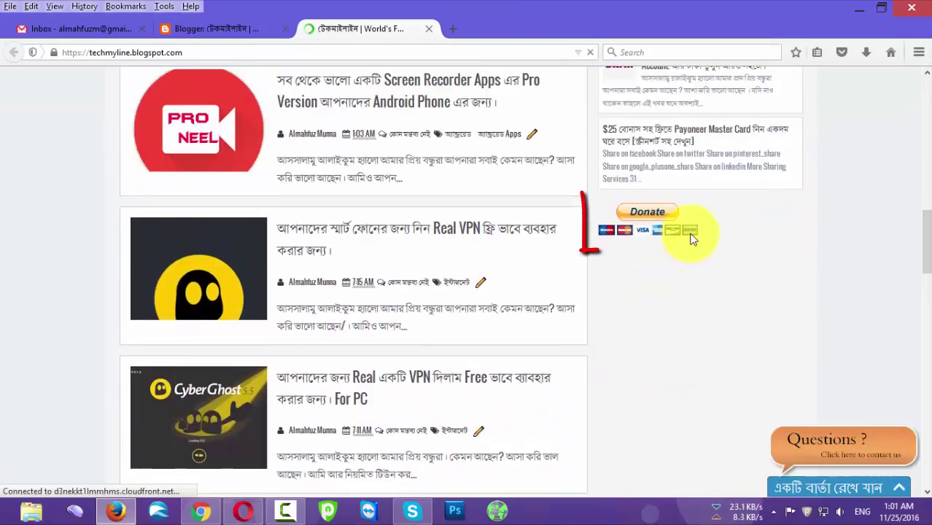
# - Test the blog's Donate button, closing the advertising pop-ups, and open its PayPal donation page
pyautogui.click(640, 211)
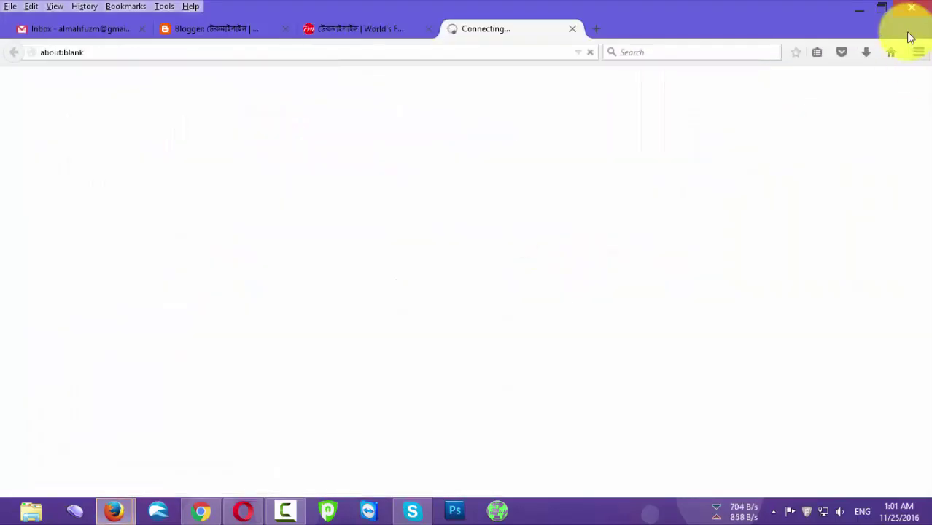
pyautogui.click(571, 29)
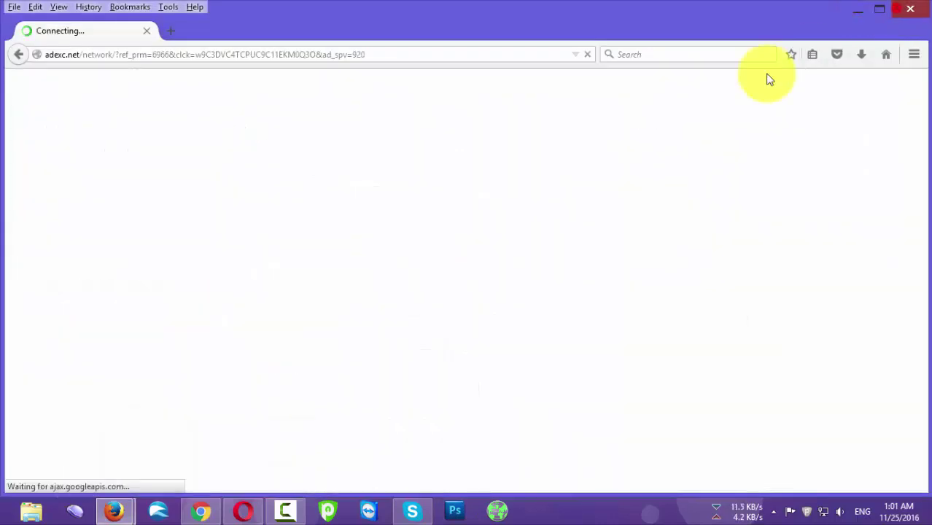
pyautogui.click(897, 9)
pyautogui.click(114, 512)
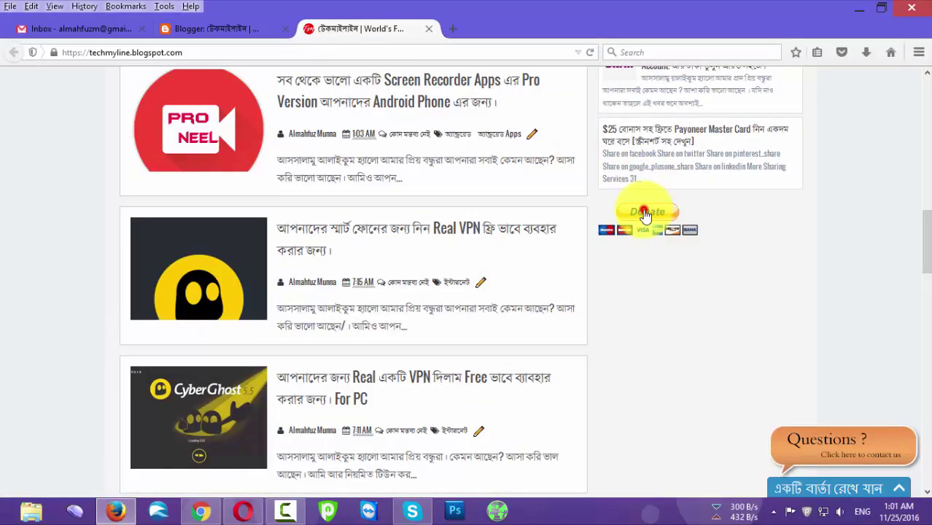
pyautogui.click(644, 213)
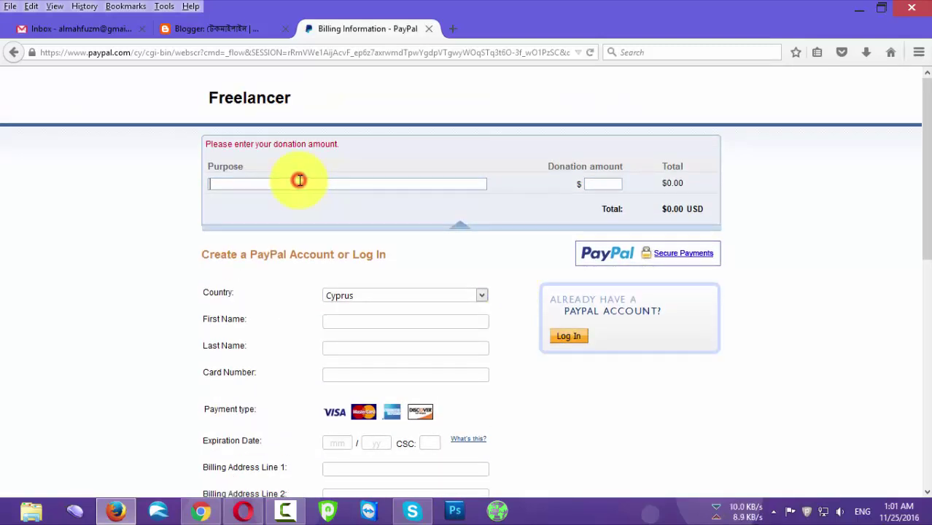
# - Examine the PayPal donation page's purpose, donation amount and billing fields, then close the page
pyautogui.click(229, 181)
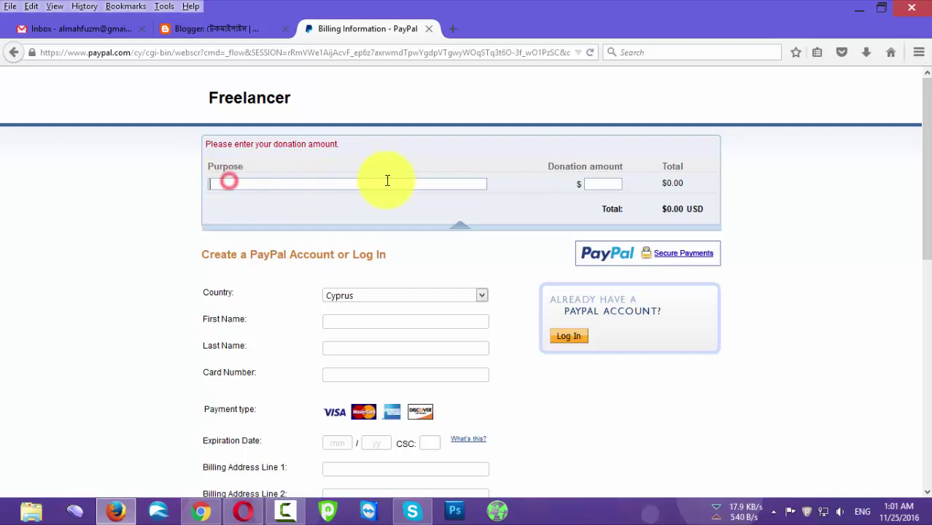
pyautogui.click(386, 180)
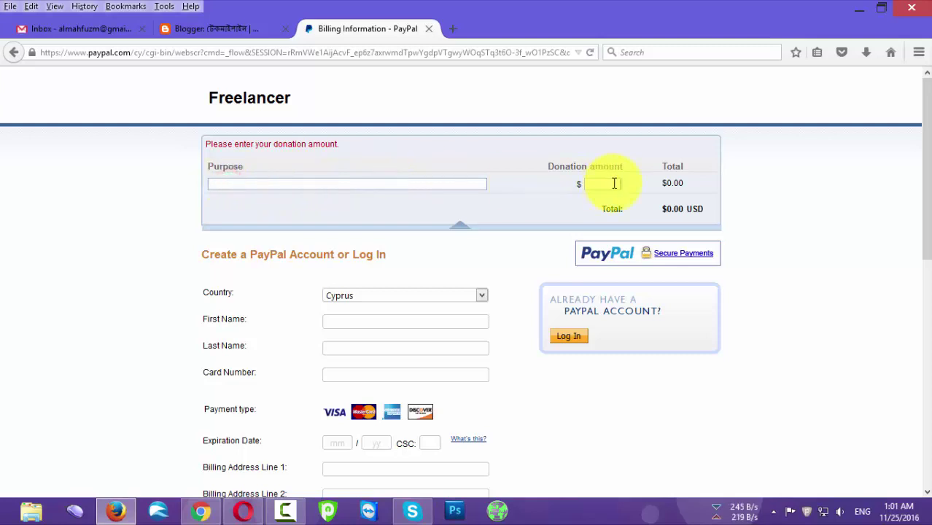
pyautogui.scroll(-4, 333, 340)
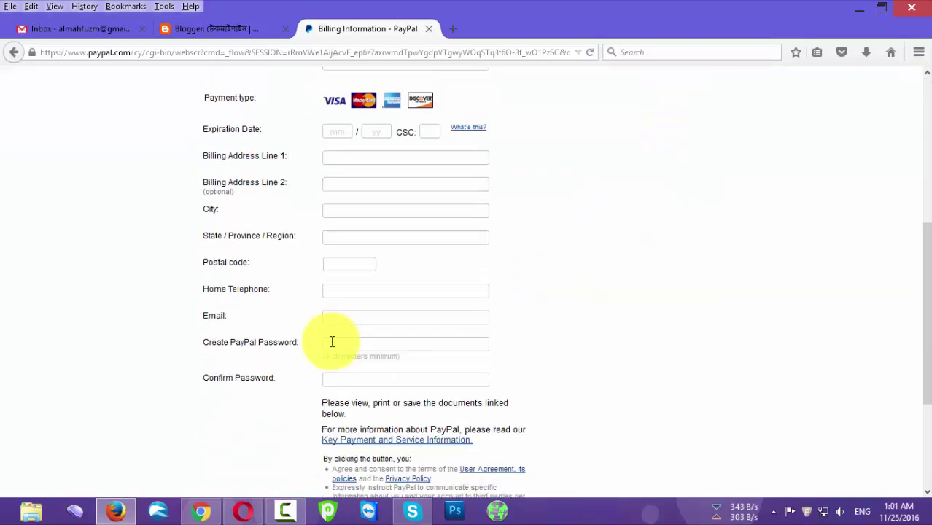
pyautogui.scroll(2, 467, 378)
pyautogui.scroll(2, 467, 377)
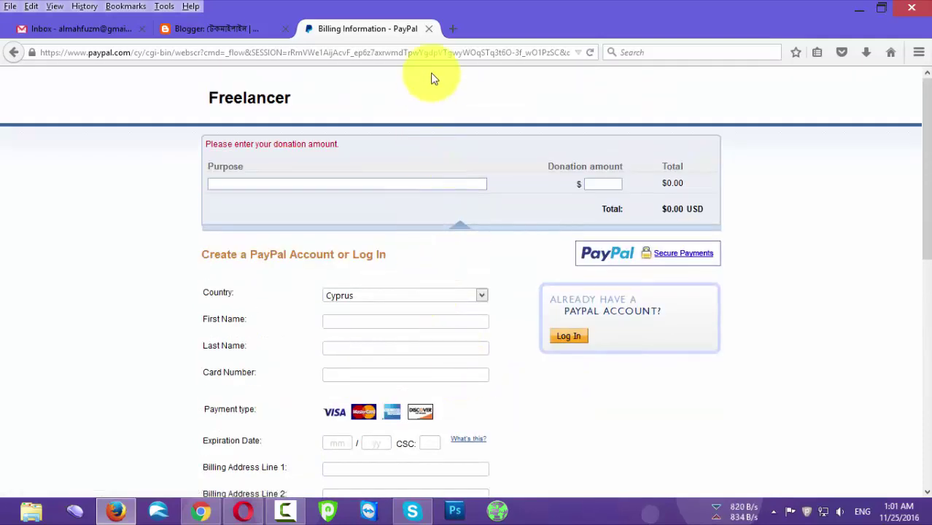
pyautogui.click(429, 29)
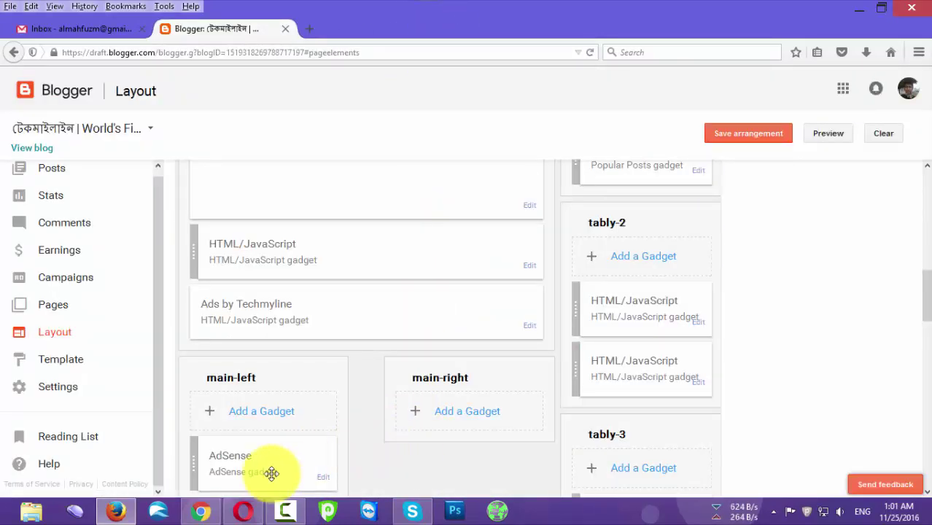
# - Switch to Chrome's PayPal generated code page, review the options below the button code, and open the saved buttons list
pyautogui.click(245, 512)
pyautogui.click(248, 515)
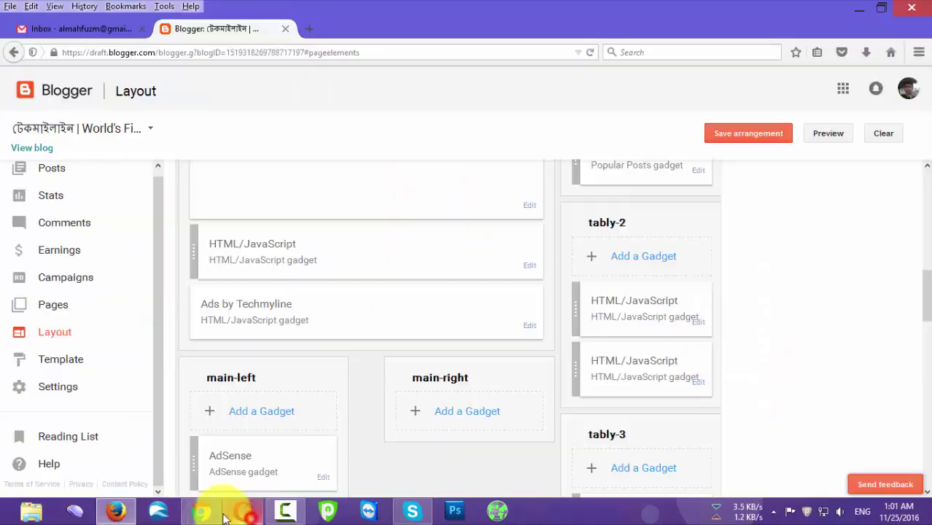
pyautogui.click(207, 513)
pyautogui.click(598, 396)
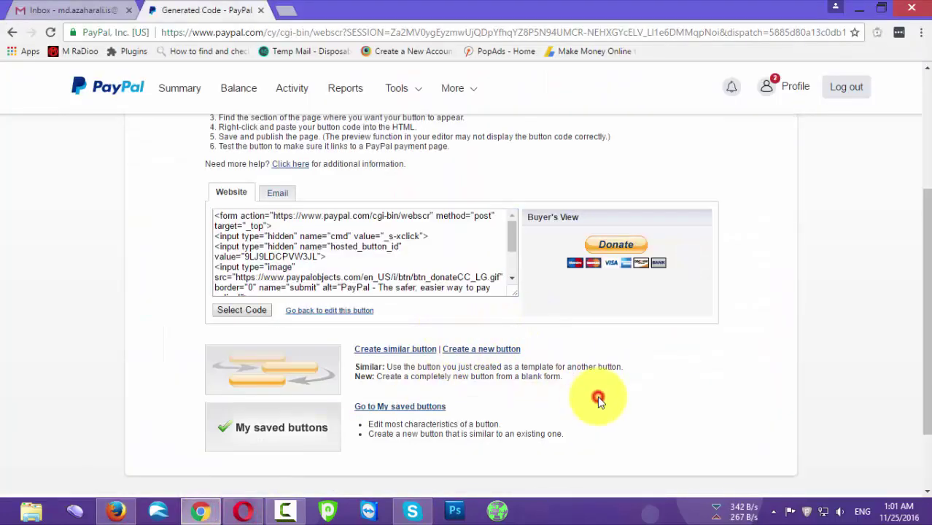
pyautogui.scroll(-2, 597, 396)
pyautogui.scroll(4, 597, 396)
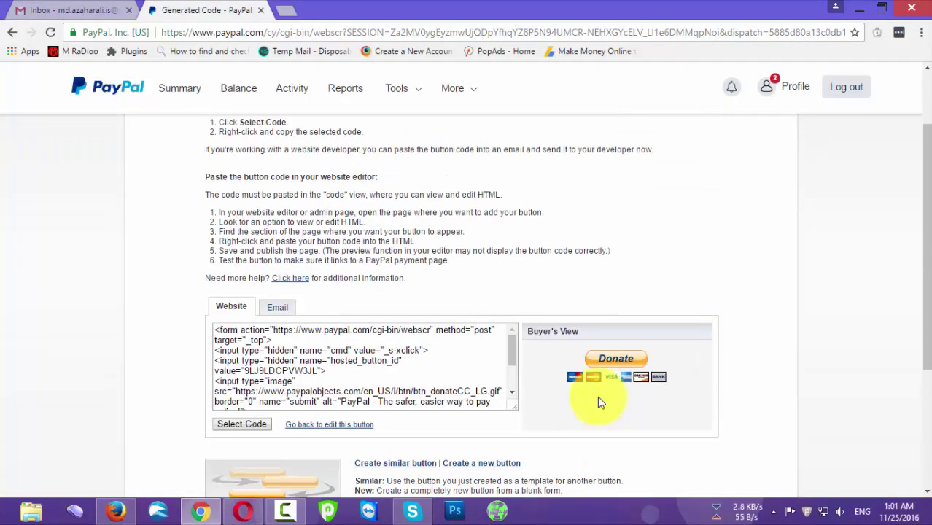
pyautogui.scroll(-3, 554, 385)
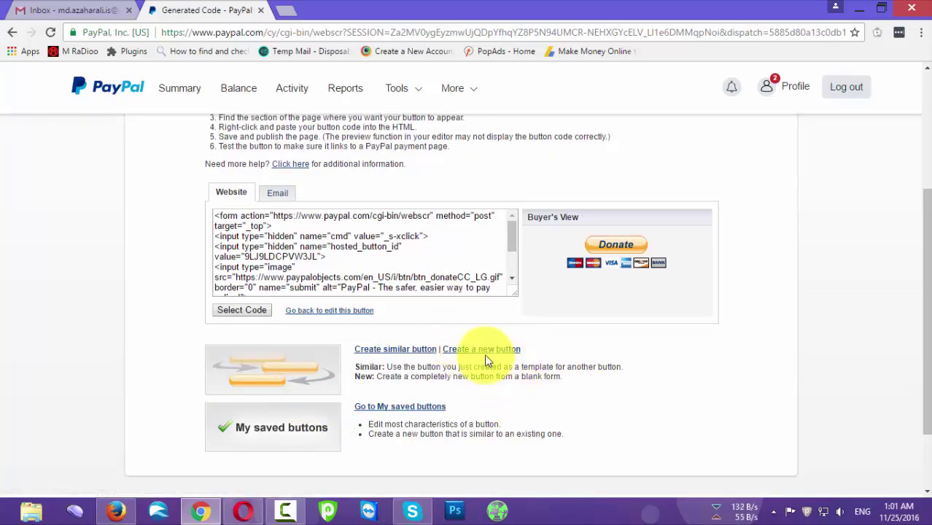
pyautogui.scroll(-1, 530, 452)
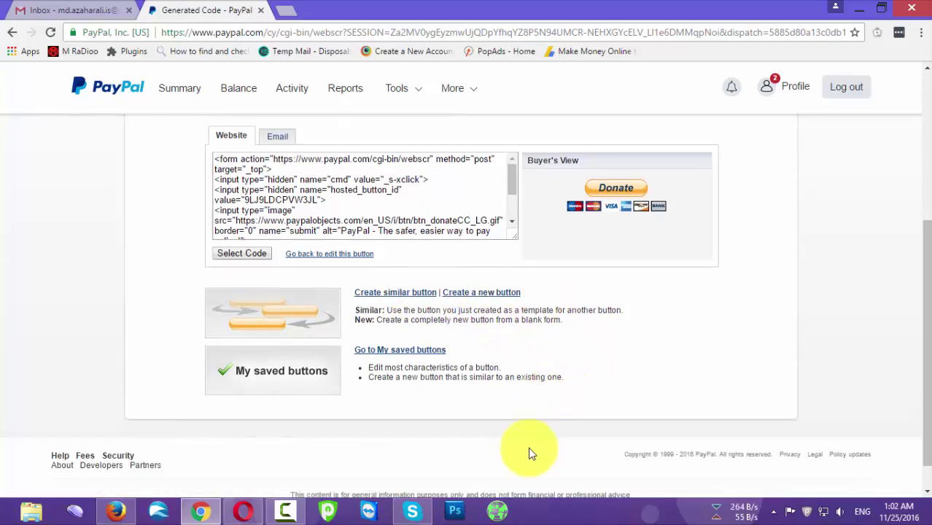
pyautogui.click(401, 339)
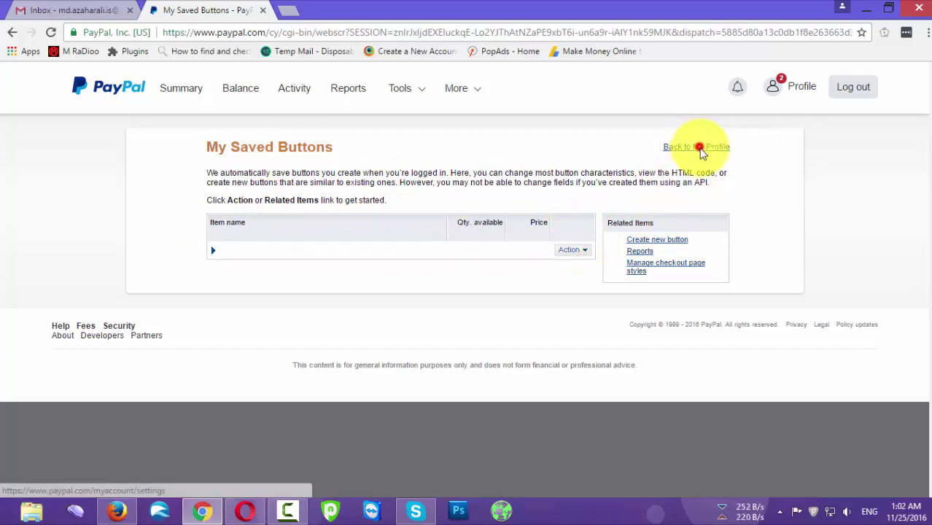
# - Go back to the PayPal profile and open the account limits from the business profile's to-do list
pyautogui.click(698, 148)
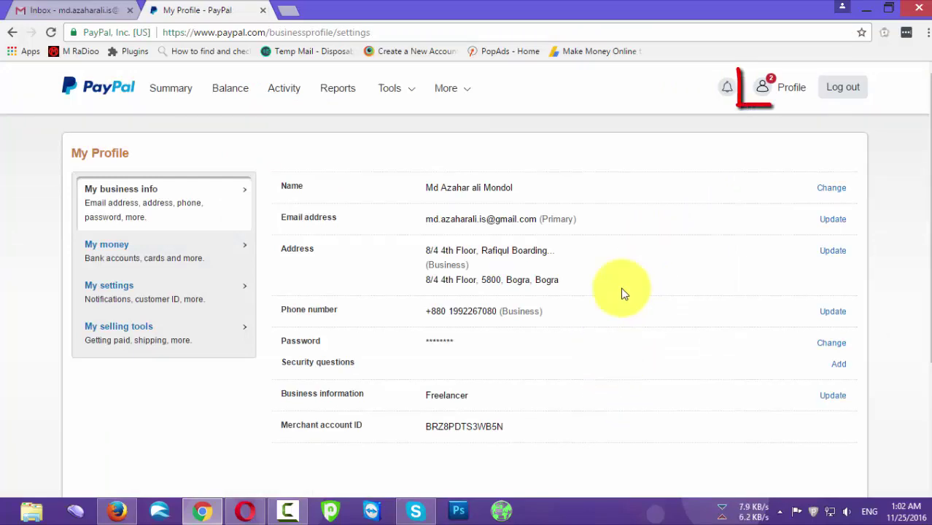
pyautogui.click(798, 86)
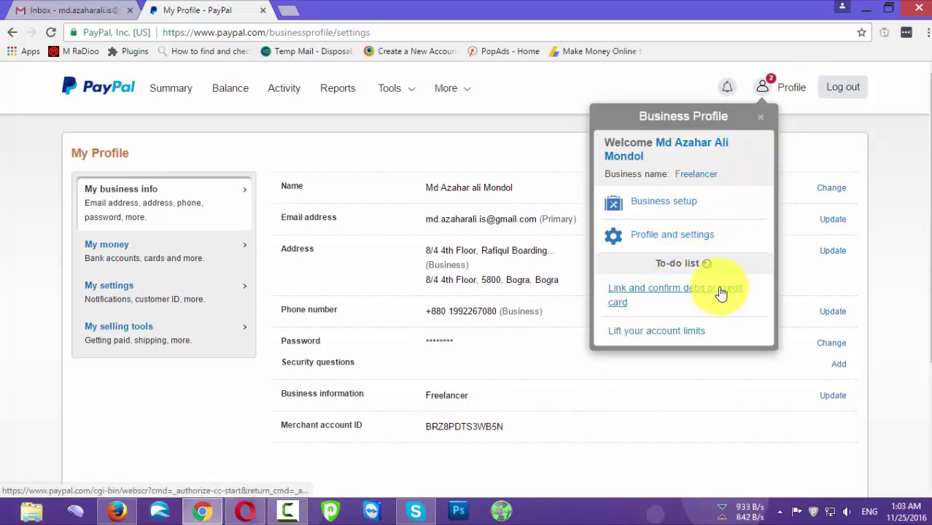
pyautogui.click(672, 332)
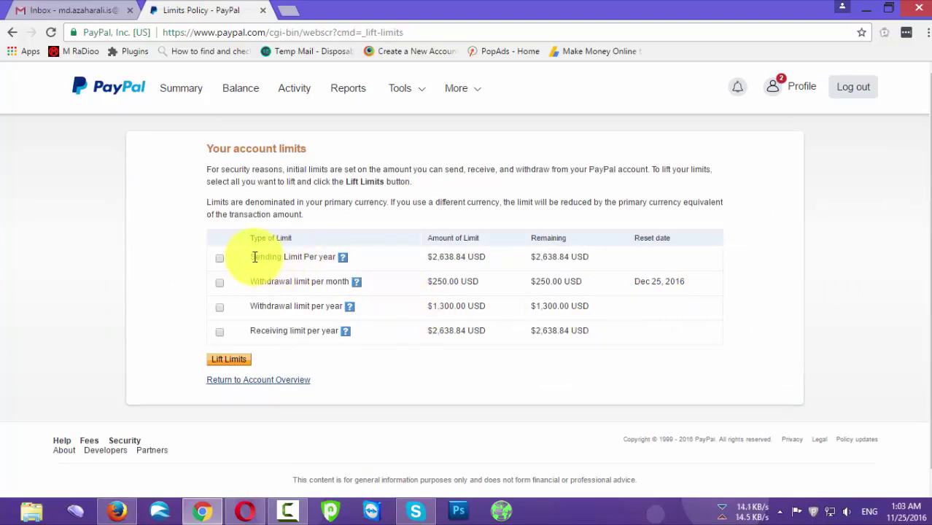
# - Select the yearly sending, monthly withdrawal, yearly withdrawal and yearly receiving limits, and request lifting them
pyautogui.moveTo(280, 257); pyautogui.dragTo(316, 256)
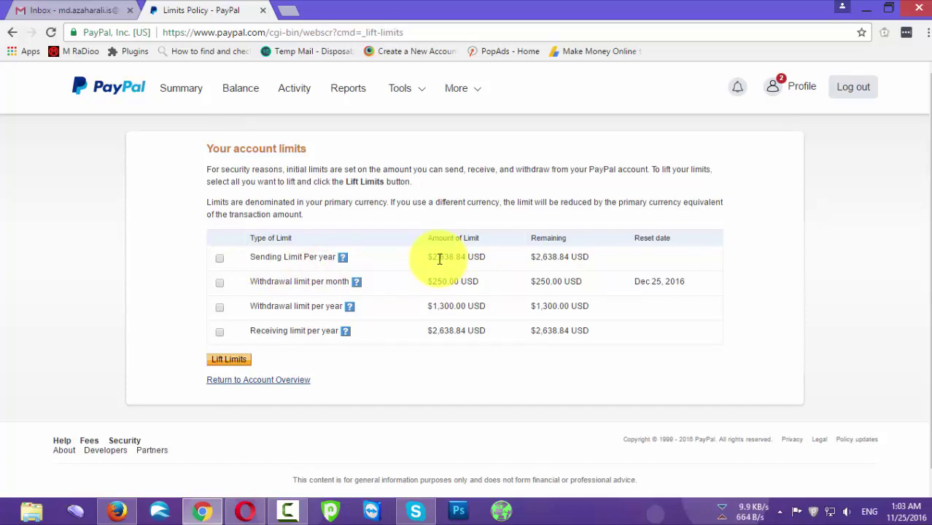
pyautogui.moveTo(439, 258); pyautogui.dragTo(466, 258)
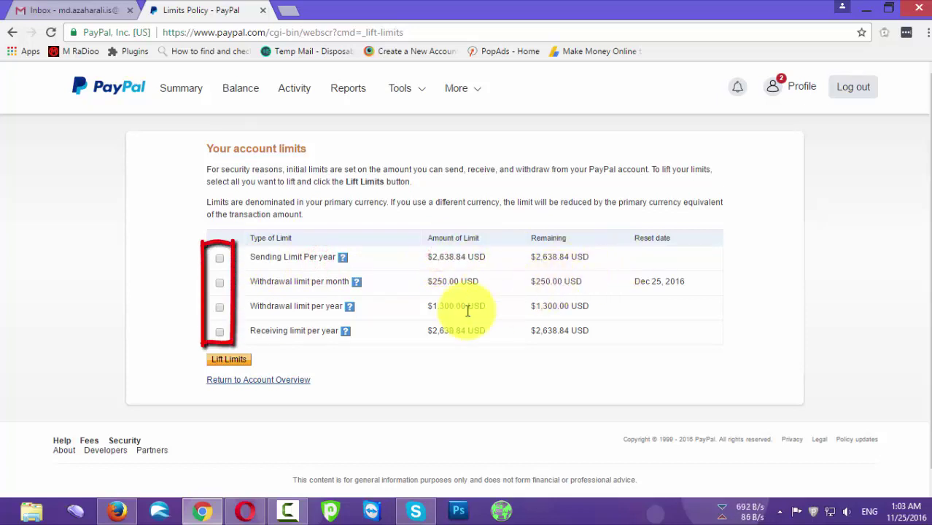
pyautogui.click(217, 260)
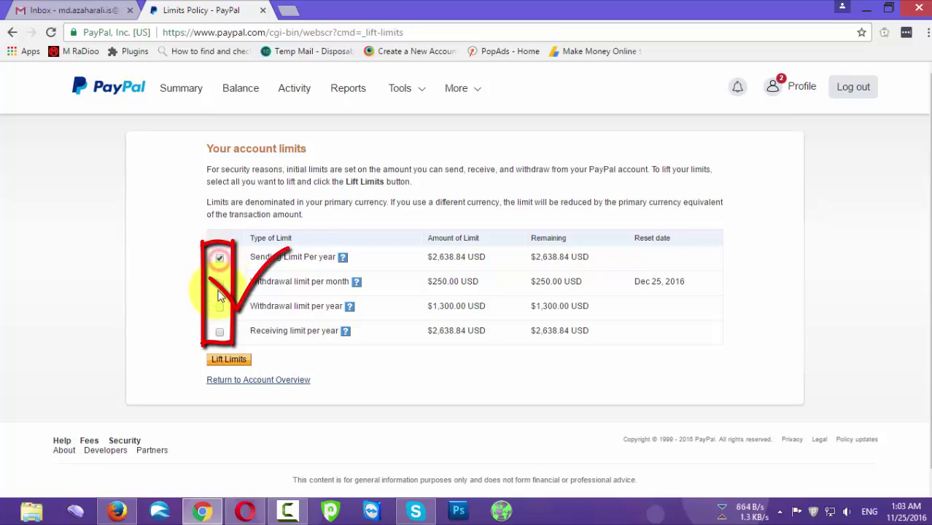
pyautogui.click(220, 280)
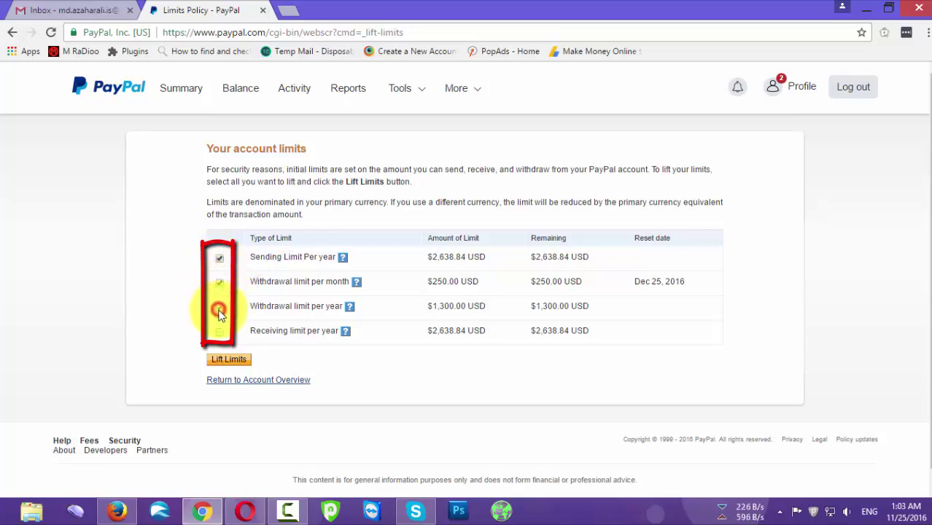
pyautogui.click(219, 332)
pyautogui.click(228, 359)
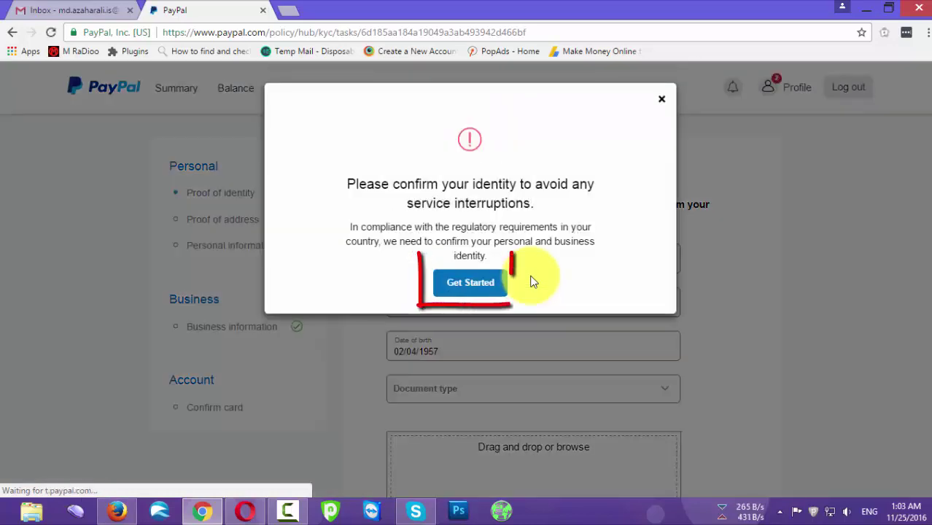
# - Start the identity confirmation and set the proof of identity document type to National identity card
pyautogui.click(459, 289)
pyautogui.scroll(-2, 481, 291)
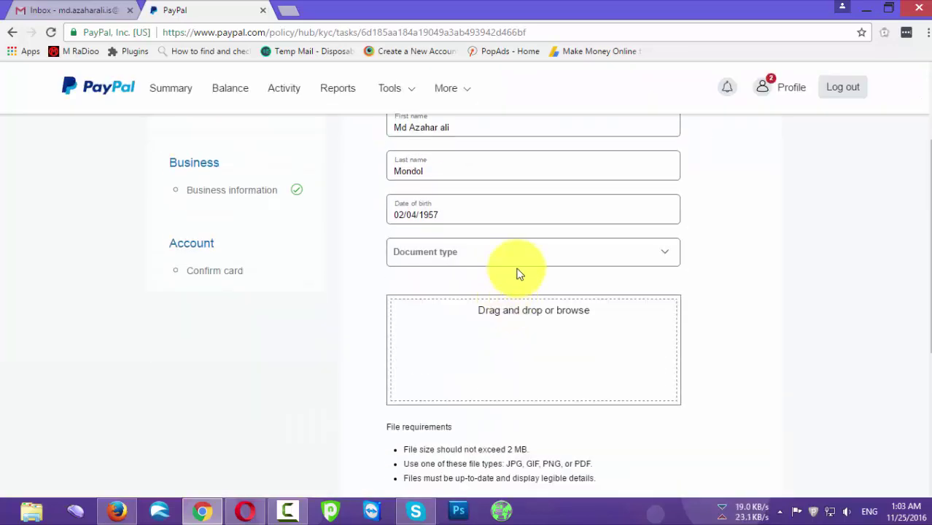
pyautogui.click(586, 260)
pyautogui.click(461, 307)
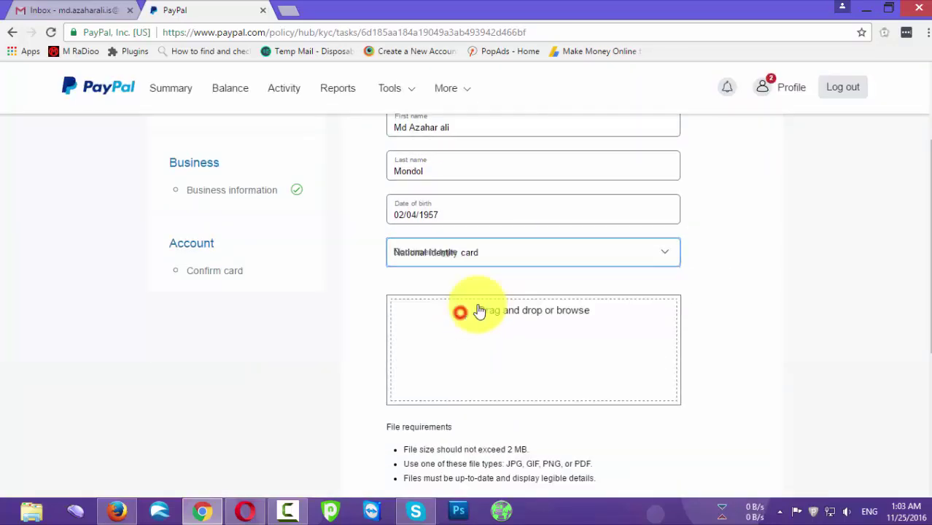
pyautogui.scroll(-1, 549, 348)
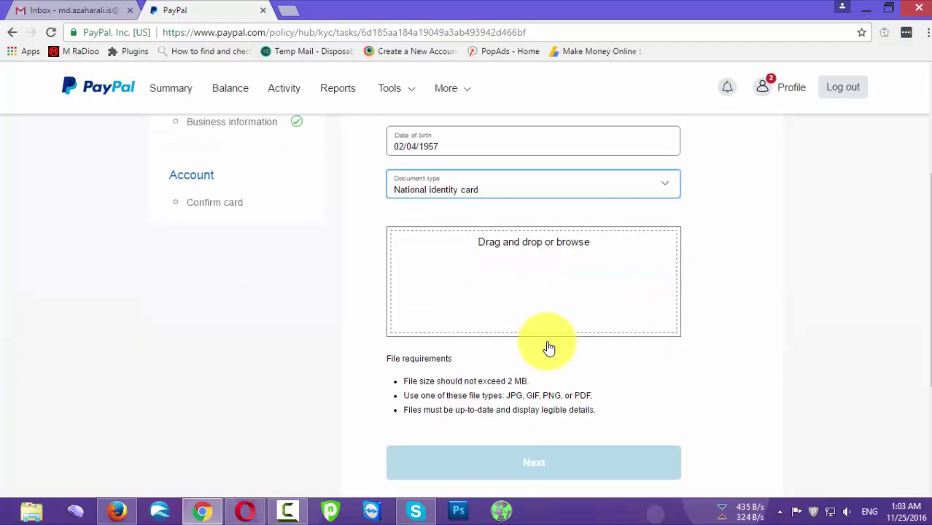
# - Browse to the Family ID Card folder inside Online Work for an identity document, then cancel the file selection
pyautogui.click(531, 248)
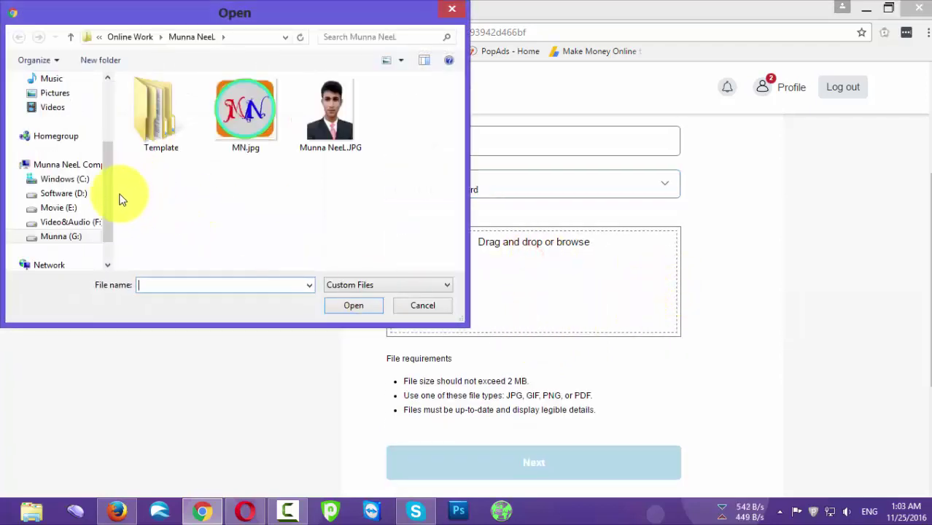
pyautogui.click(62, 236)
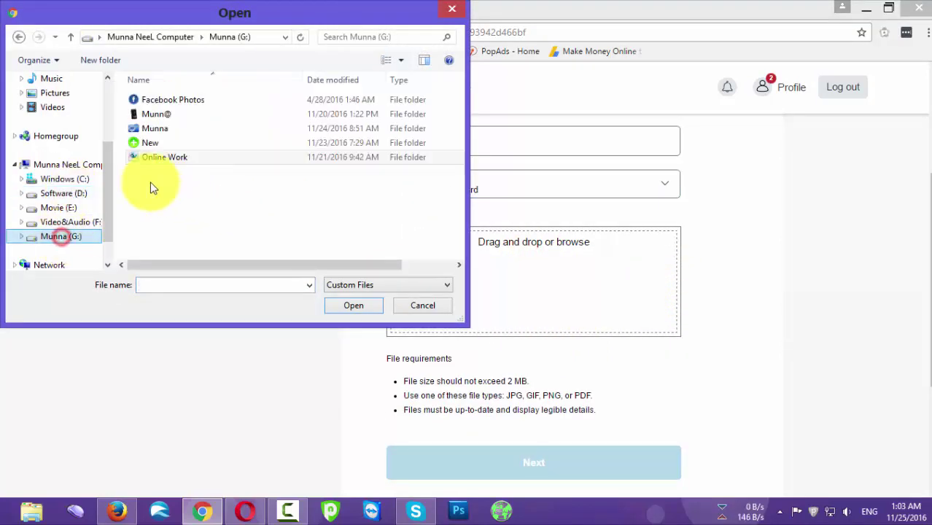
pyautogui.doubleClick(150, 156)
pyautogui.doubleClick(215, 156)
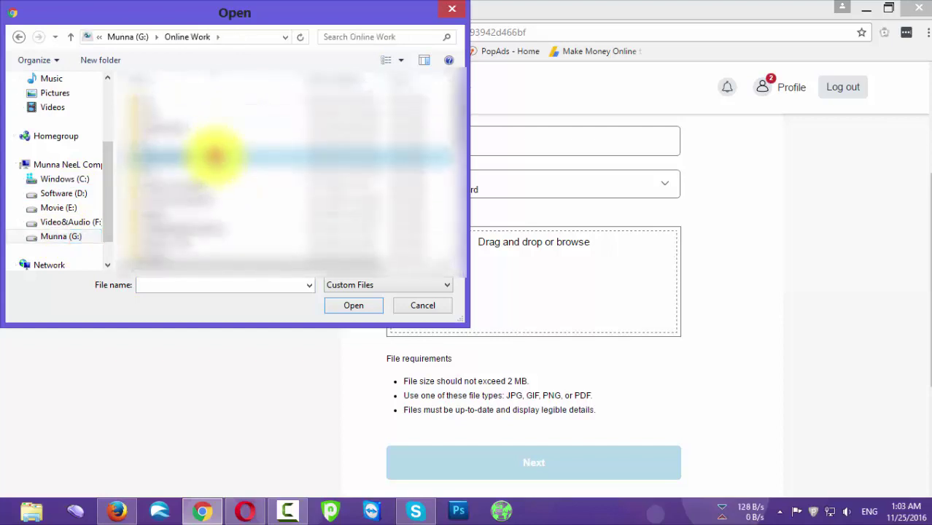
pyautogui.click(349, 193)
pyautogui.scroll(-2, 348, 194)
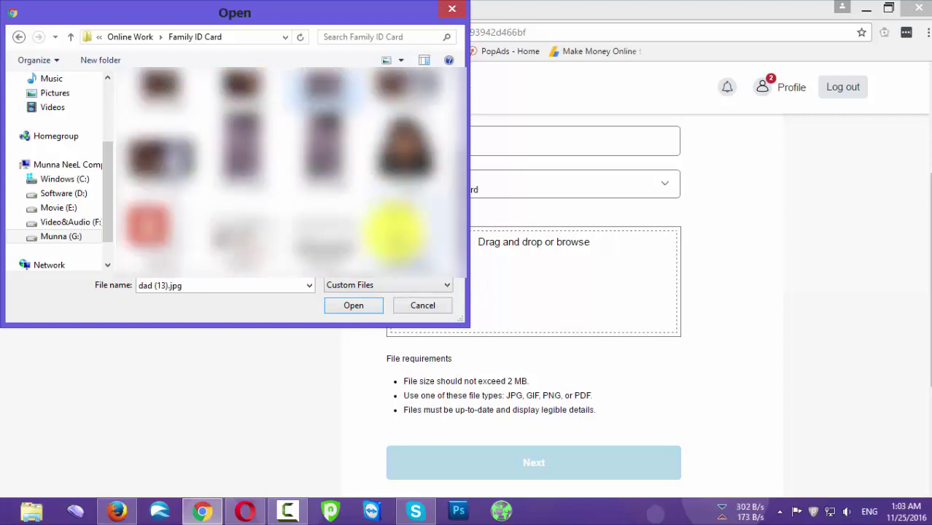
pyautogui.click(446, 9)
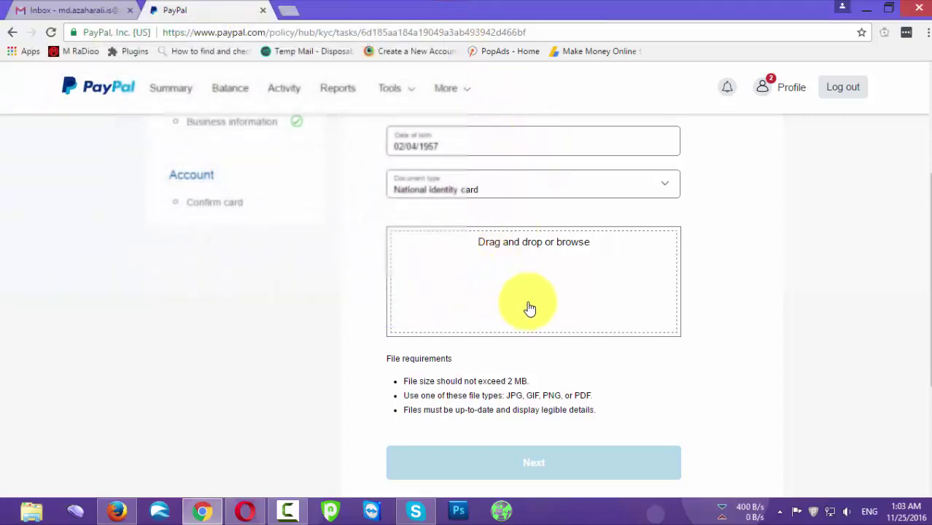
pyautogui.scroll(-1, 568, 389)
pyautogui.scroll(3, 566, 387)
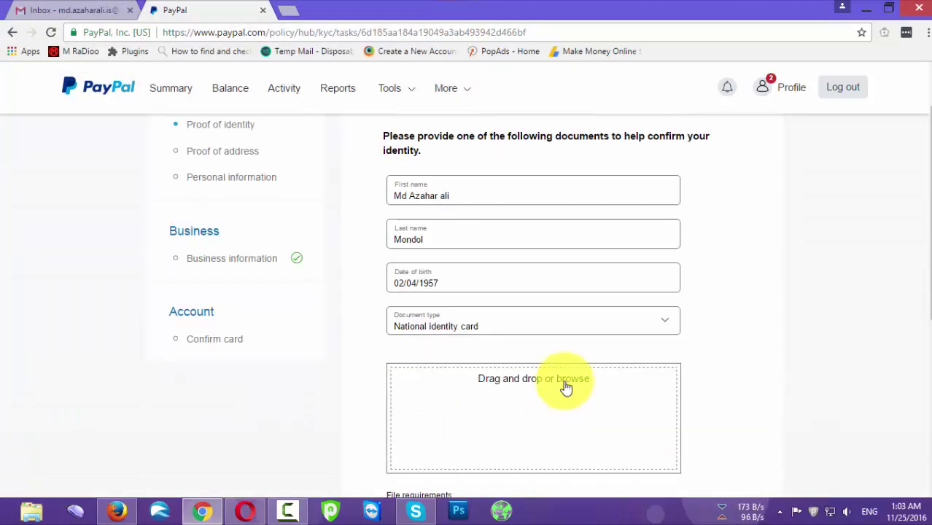
# - Select the first listed residential address for the proof of address and review the accepted document types
pyautogui.click(208, 152)
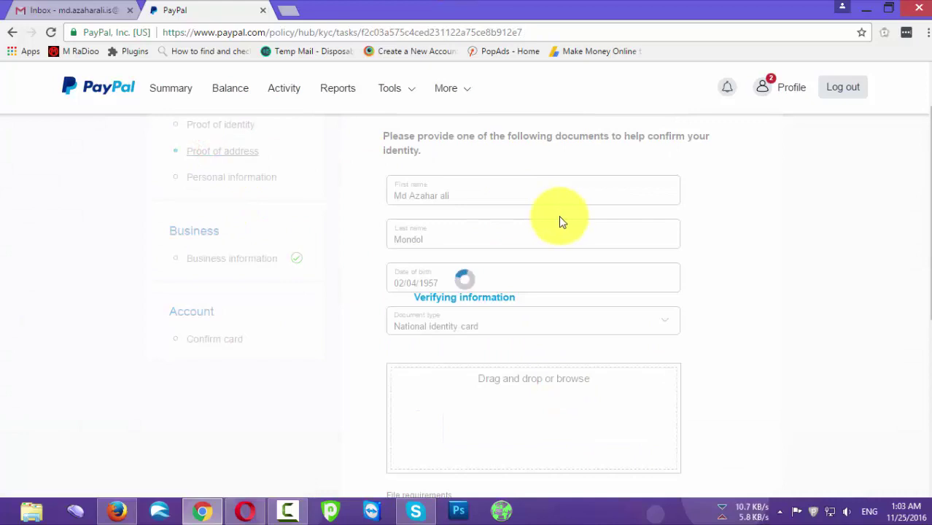
pyautogui.click(568, 191)
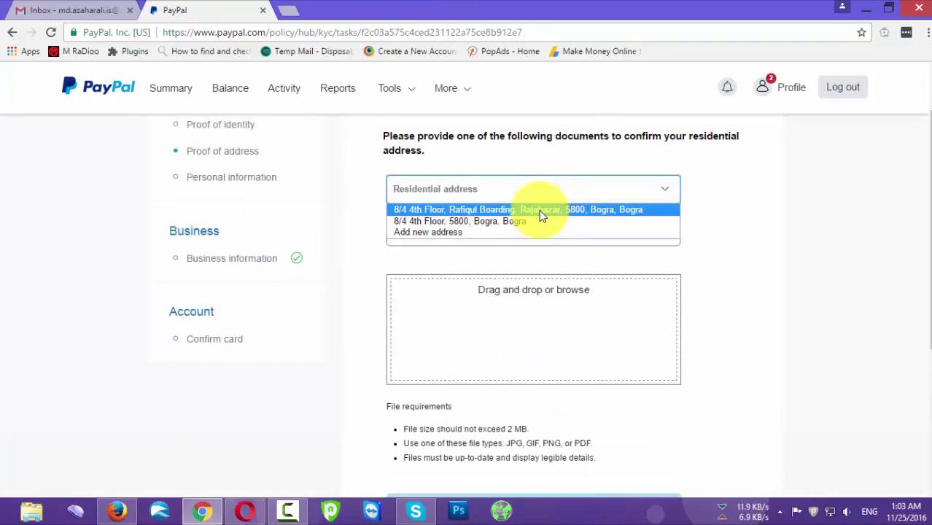
pyautogui.click(541, 210)
pyautogui.click(598, 227)
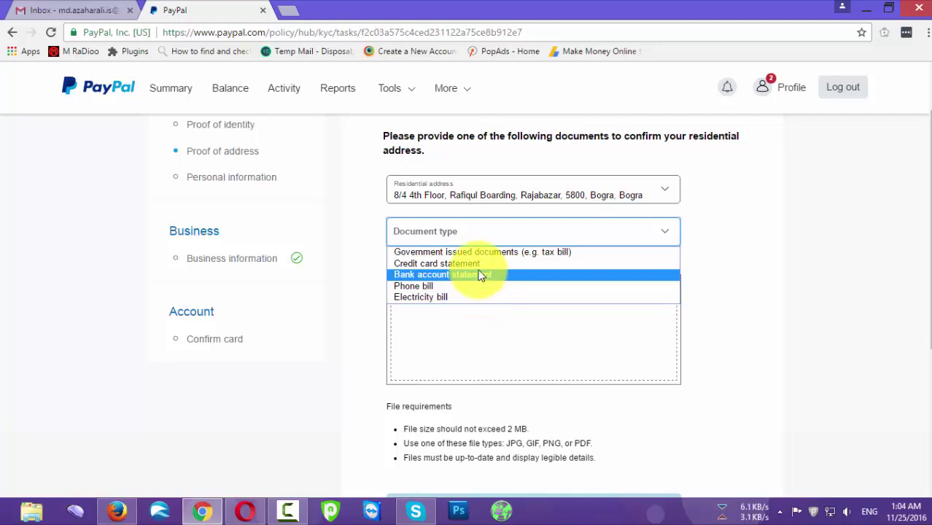
pyautogui.click(799, 268)
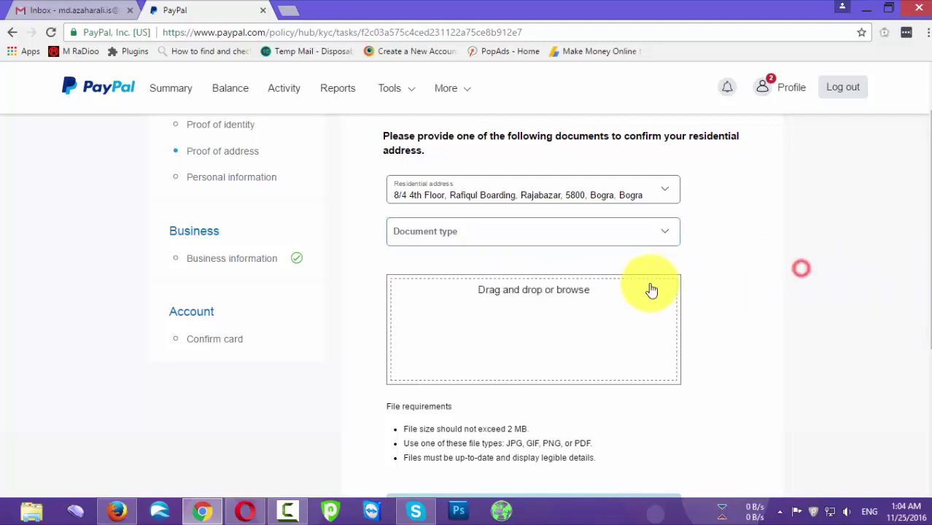
# - Open the personal information task and choose to add a new phone number, placing the cursor in its field
pyautogui.click(202, 175)
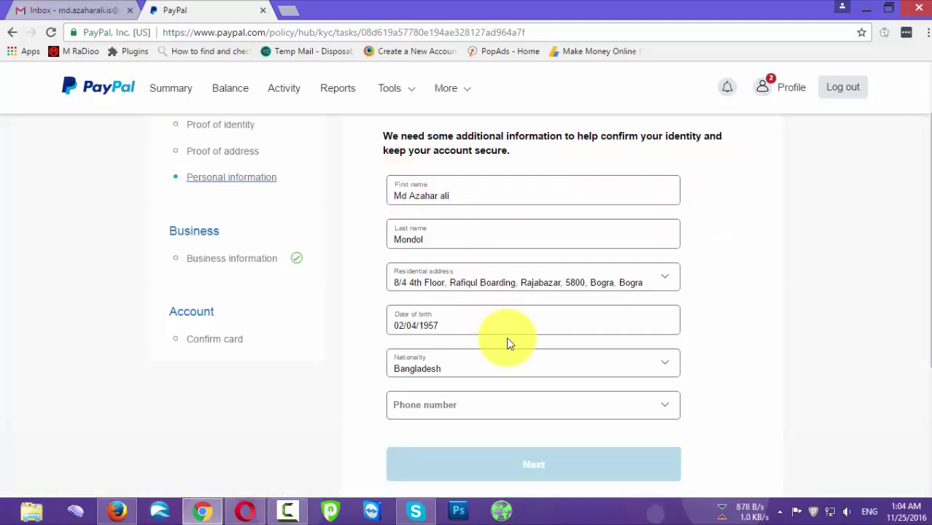
pyautogui.scroll(-1, 510, 357)
pyautogui.click(505, 334)
pyautogui.click(498, 355)
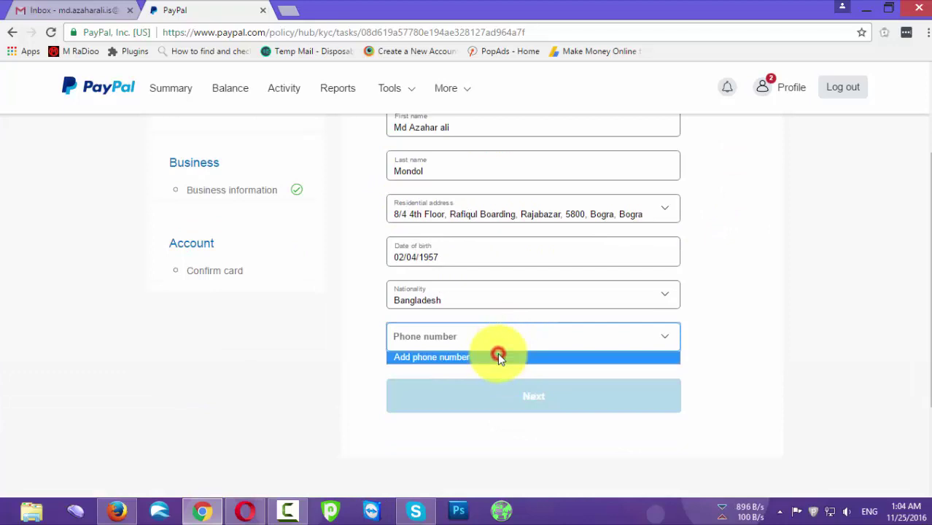
pyautogui.click(486, 382)
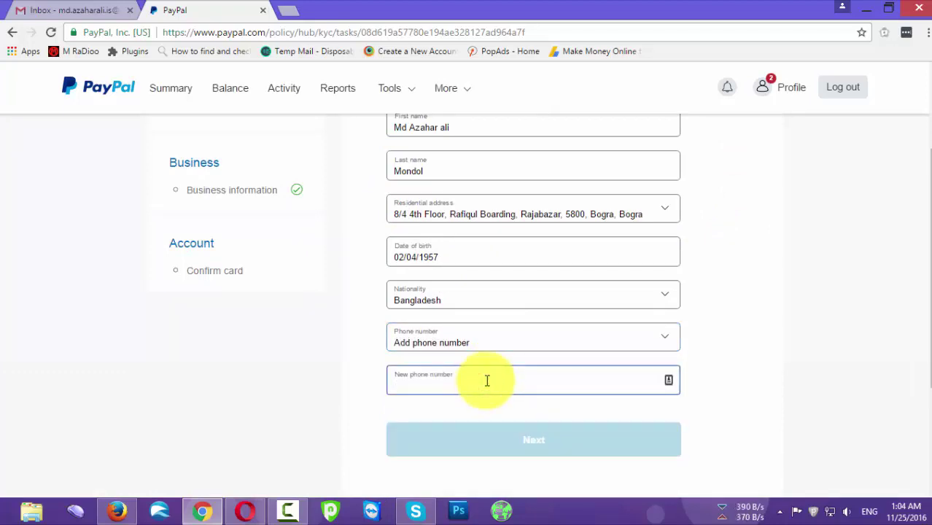
# - Proceed with the account's credit card confirmation and get started from the identity confirmation prompt
pyautogui.scroll(1, 241, 233)
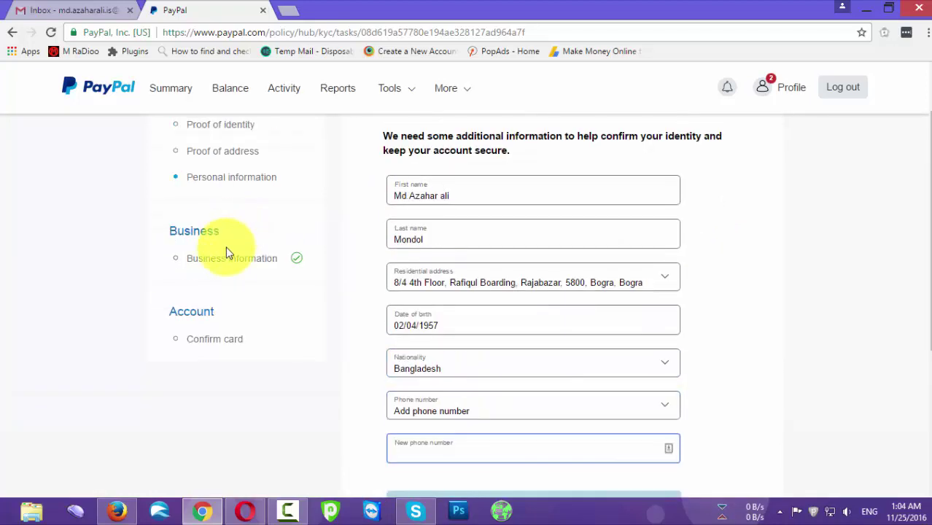
pyautogui.click(226, 341)
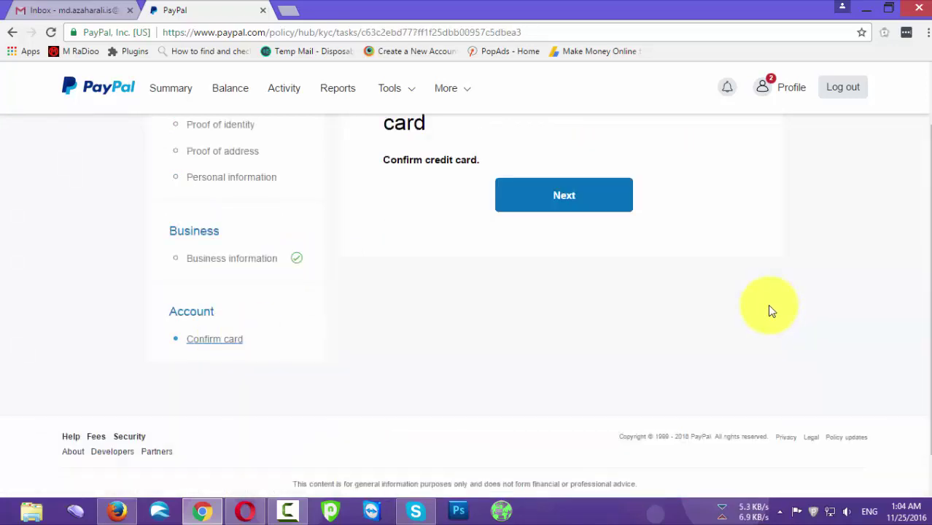
pyautogui.click(558, 202)
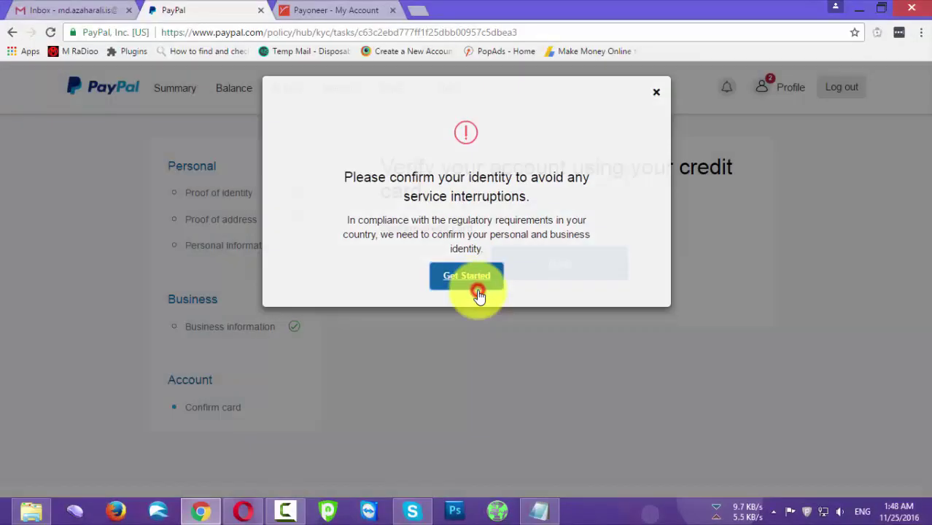
pyautogui.click(468, 289)
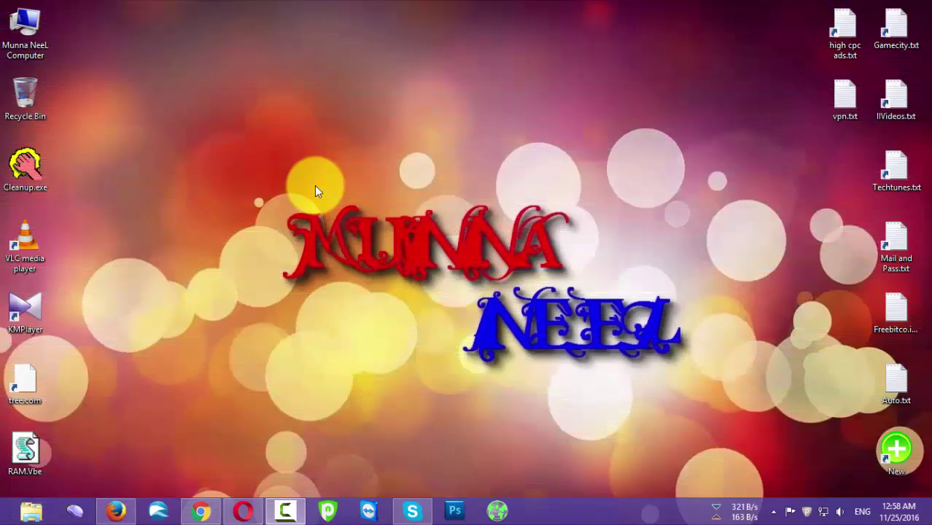
pyautogui.rightClick(296, 153)
pyautogui.click(347, 181)
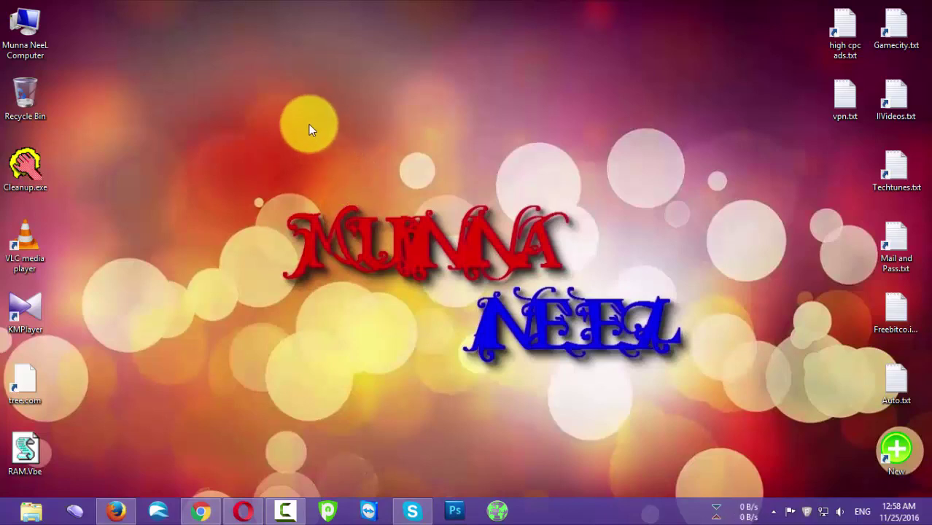
pyautogui.rightClick(308, 124)
pyautogui.click(347, 181)
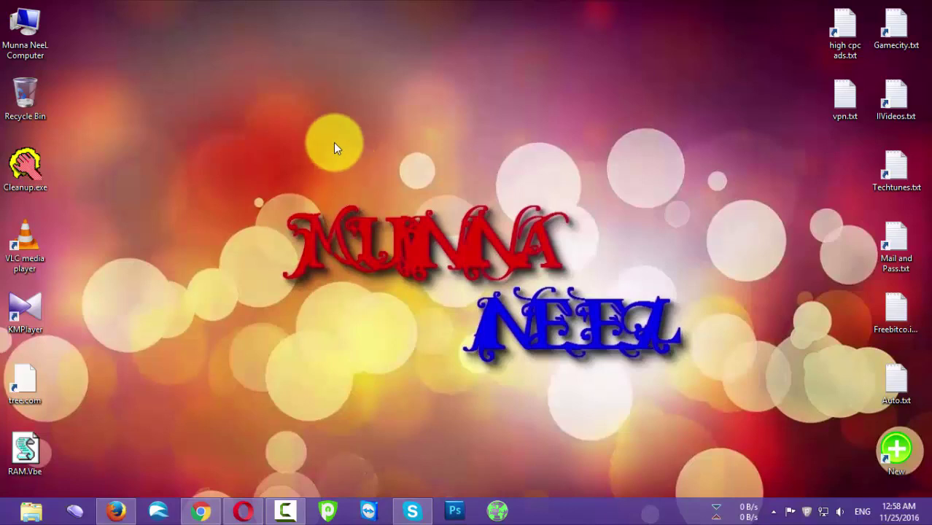
pyautogui.rightClick(329, 140)
pyautogui.click(364, 179)
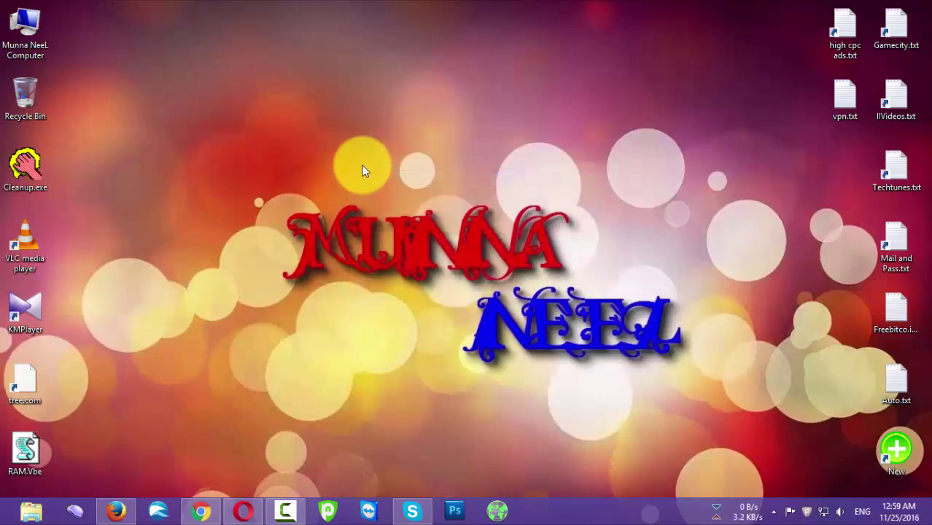
pyautogui.rightClick(362, 165)
pyautogui.click(393, 197)
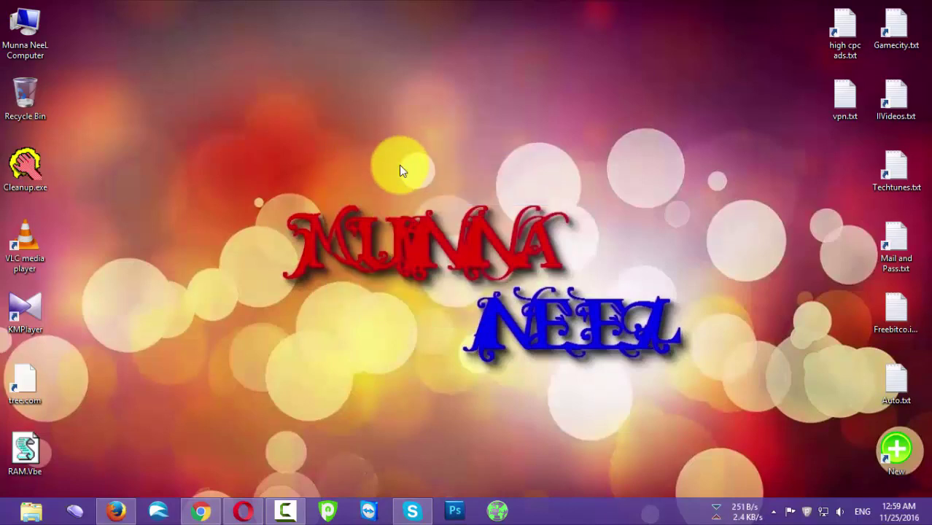